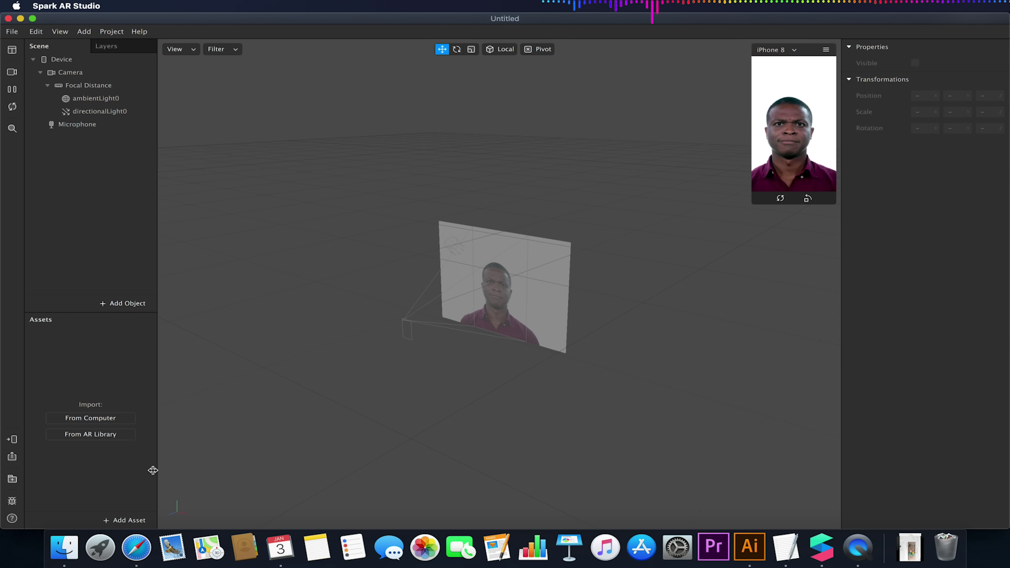
# - Create the SnackSelector animation sequence and marquee-select the Desktop snack JPGs as its texture frames
pyautogui.click(119, 520)
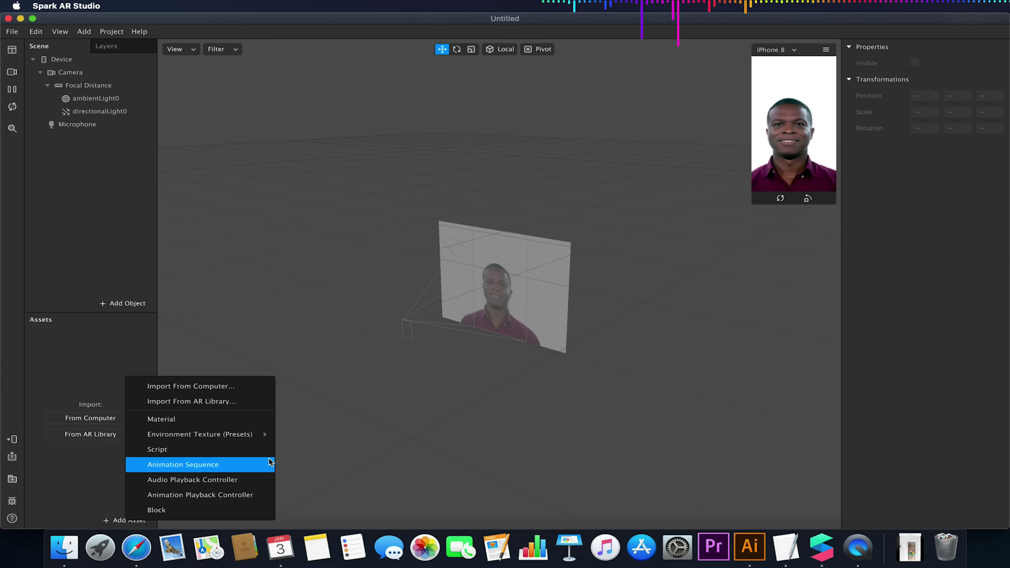
pyautogui.click(214, 410)
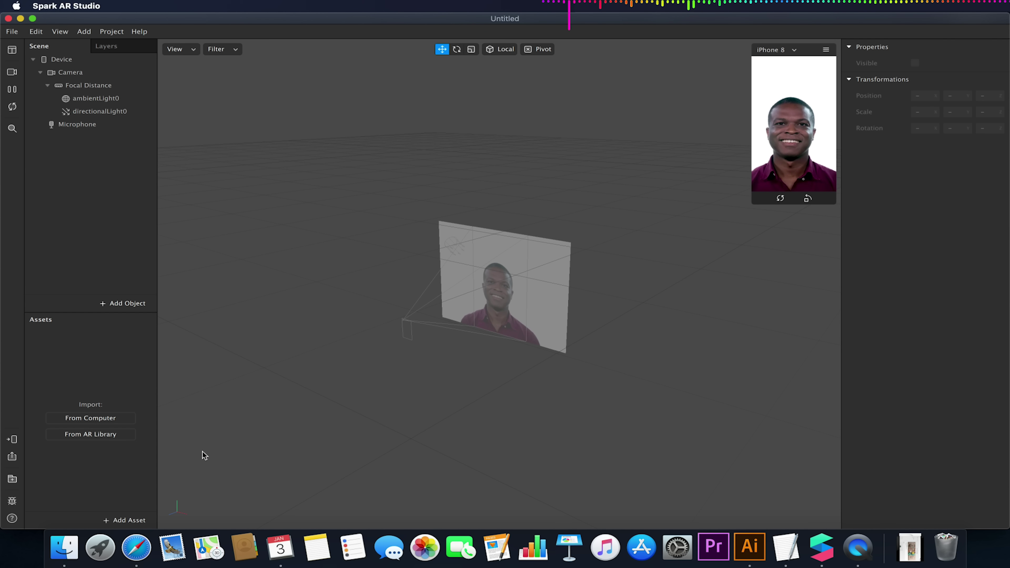
pyautogui.click(128, 522)
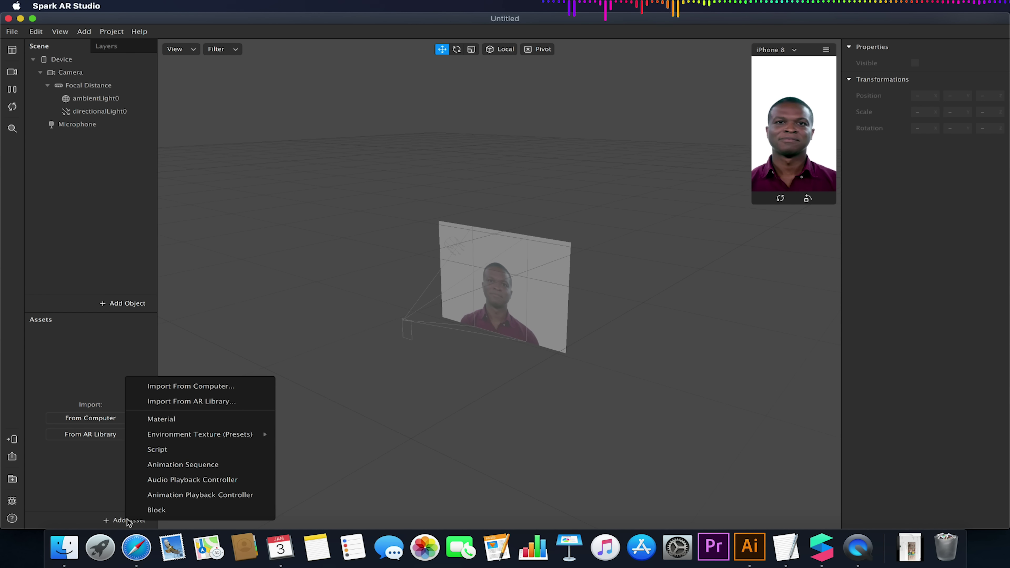
pyautogui.click(197, 465)
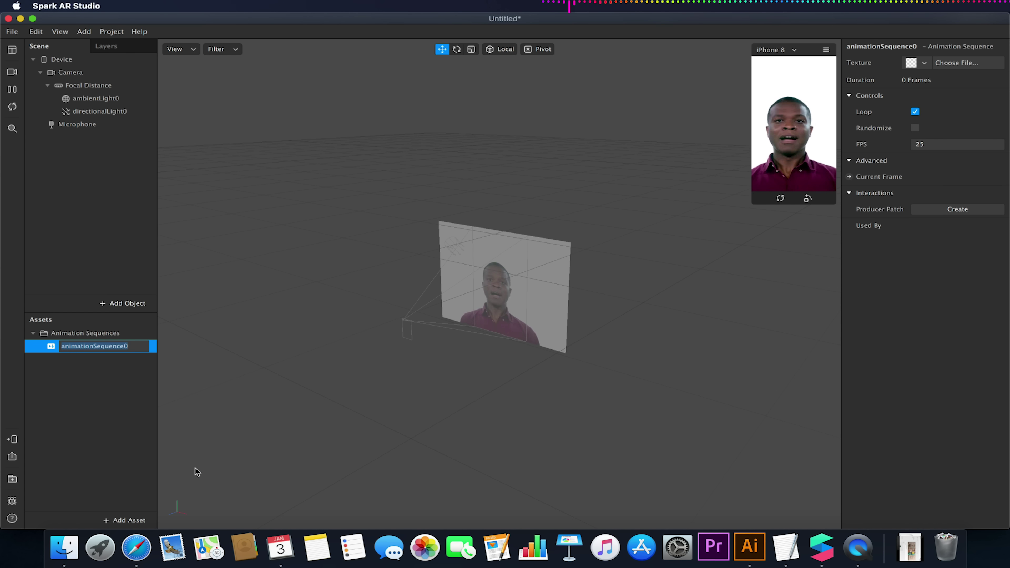
pyautogui.write('SnackSelector')
pyautogui.press('Return')
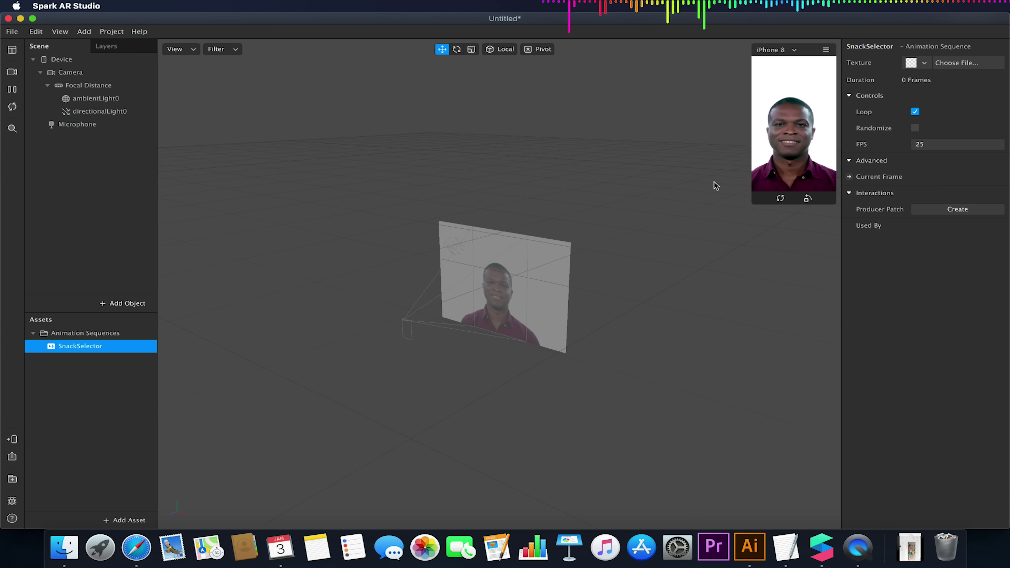
pyautogui.click(976, 65)
pyautogui.moveTo(709, 156); pyautogui.dragTo(387, 146)
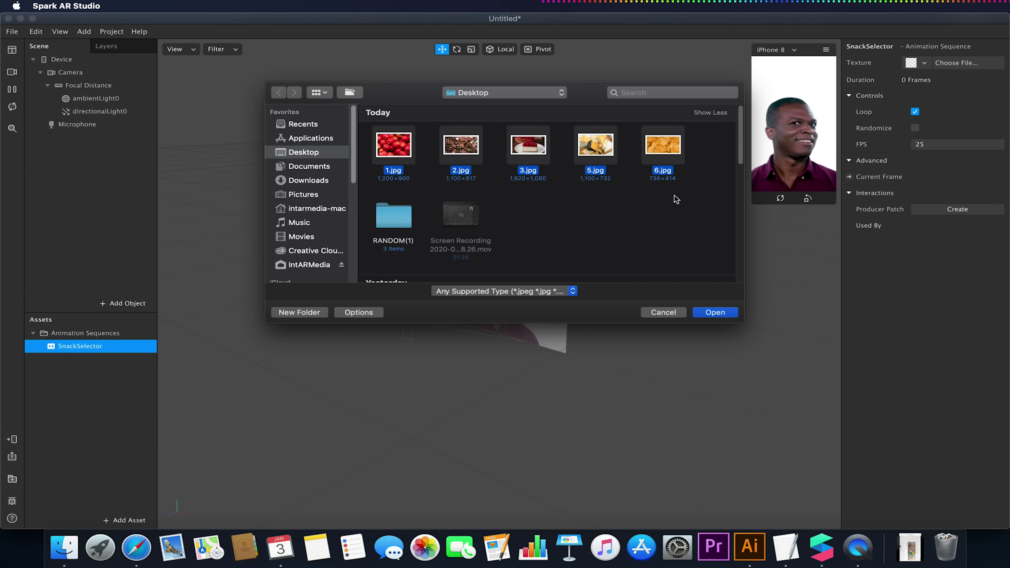
# - Import the snack JPGs as the [1-5] five-frame texture sequence and reopen SnackSelector's settings
pyautogui.click(714, 313)
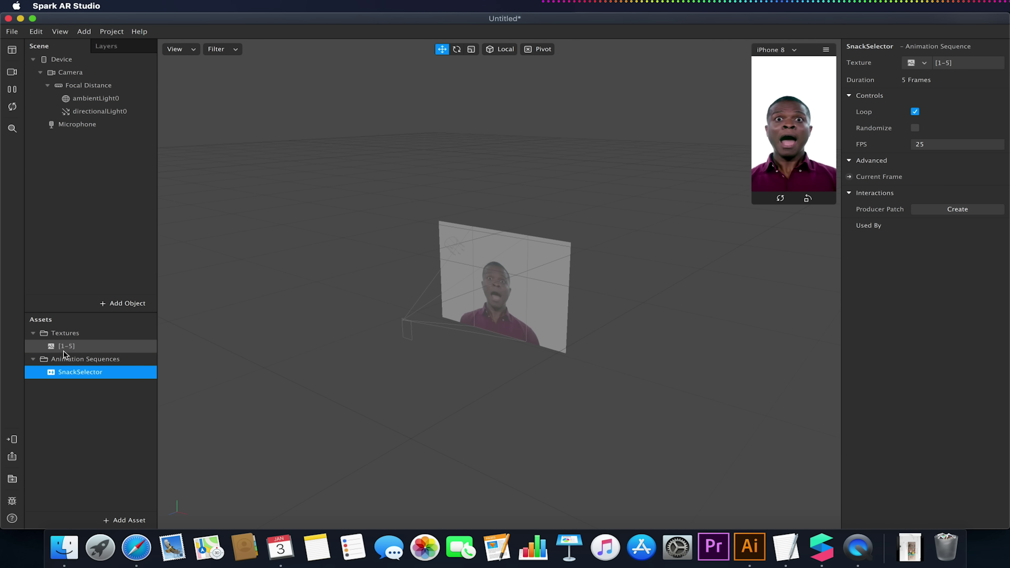
pyautogui.click(75, 348)
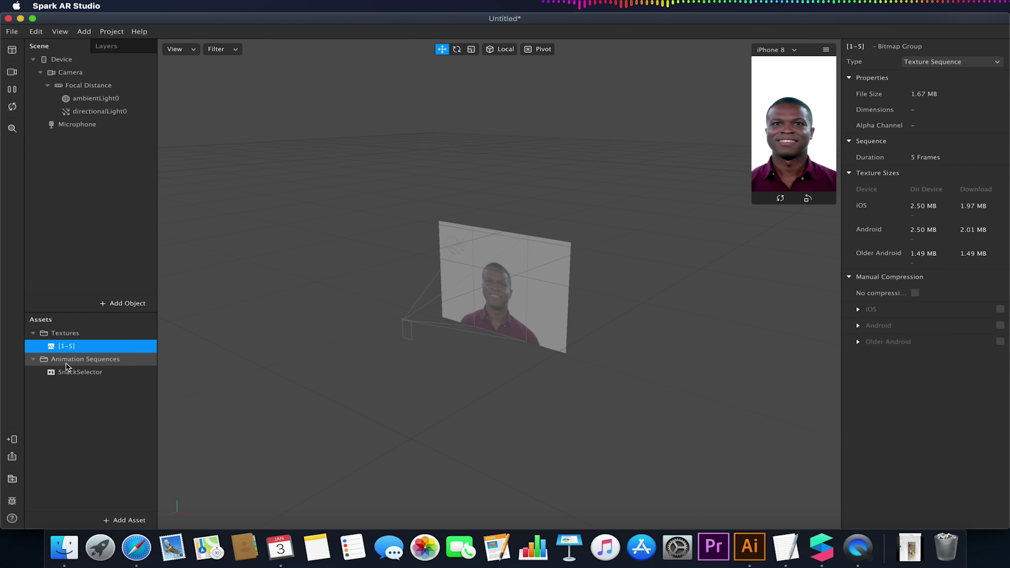
pyautogui.click(73, 374)
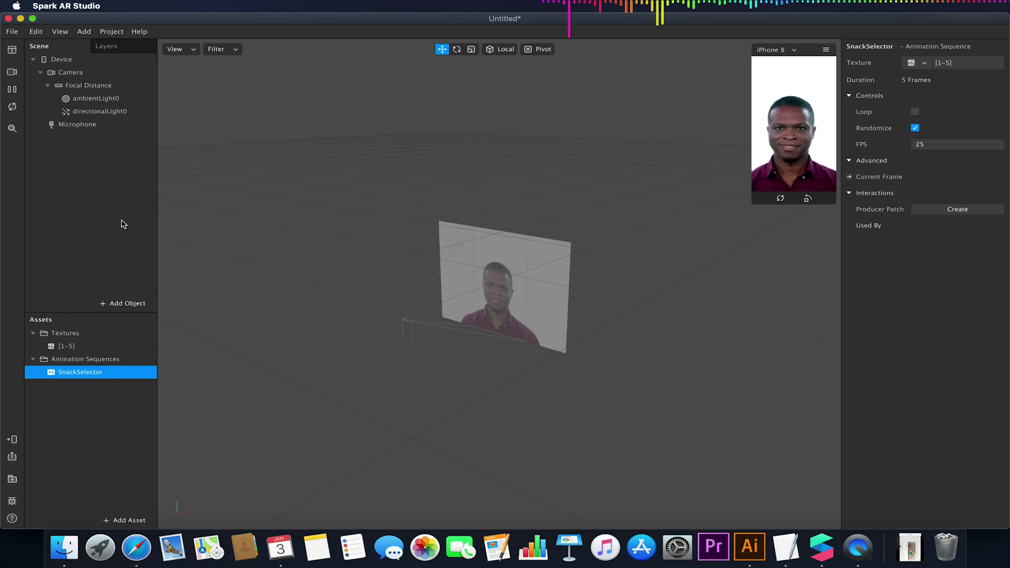
# - Add a face tracker and a plane to the scene
pyautogui.click(130, 303)
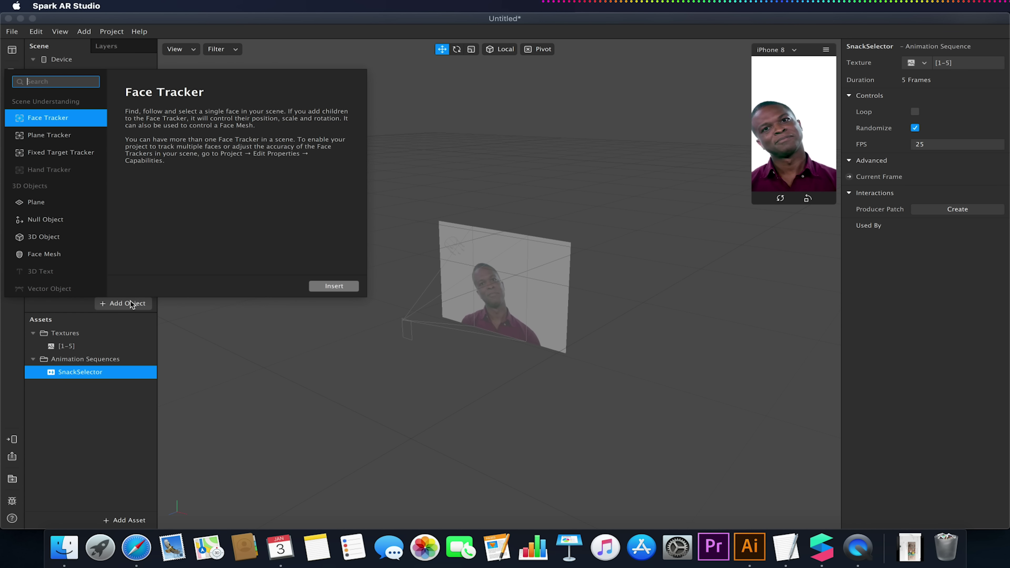
pyautogui.scroll(-3, 55, 232)
pyautogui.scroll(-5, 56, 232)
pyautogui.scroll(6, 55, 232)
pyautogui.scroll(2, 60, 120)
pyautogui.click(325, 286)
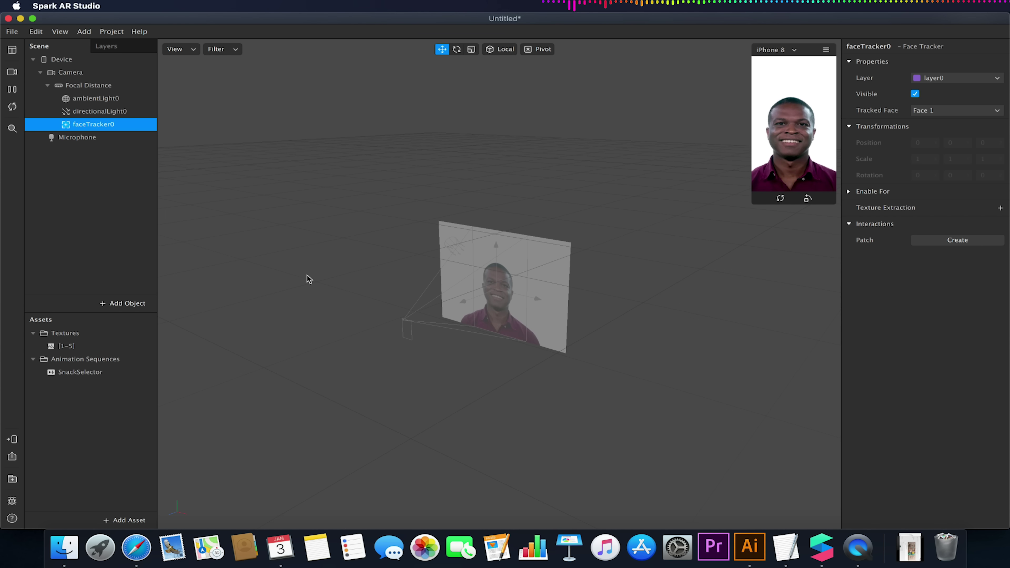
pyautogui.click(139, 304)
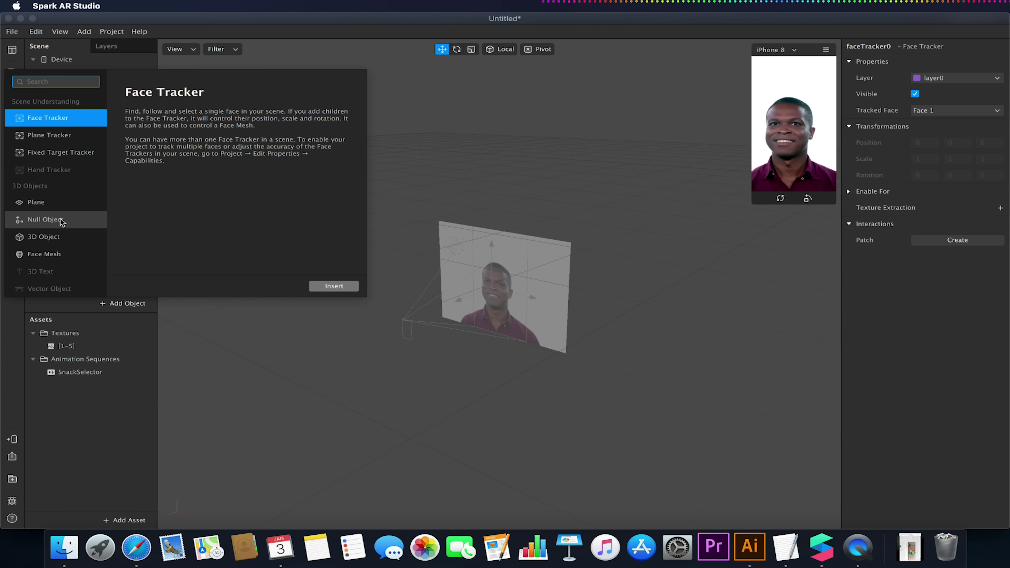
pyautogui.click(52, 202)
pyautogui.click(334, 286)
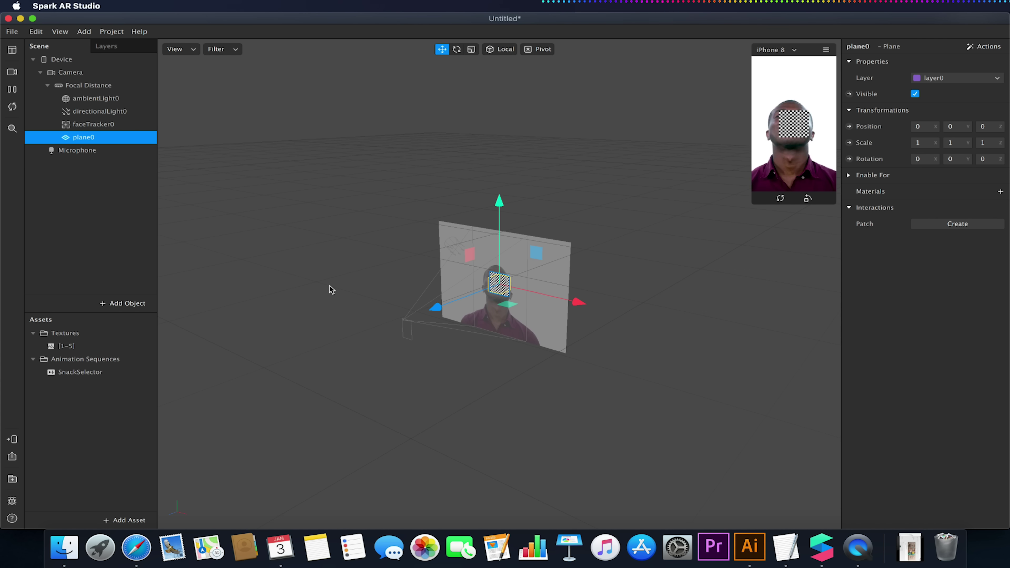
# - Parent plane0 under faceTracker0, raise it above the head, and scale it to 1.73 × 1.08
pyautogui.click(85, 139)
pyautogui.moveTo(85, 140); pyautogui.dragTo(108, 127)
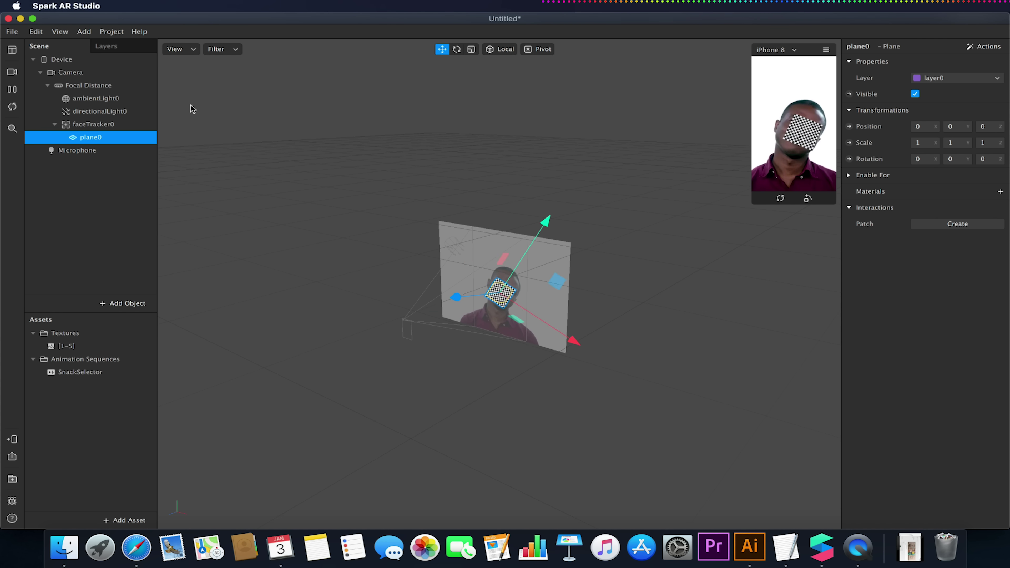
pyautogui.click(12, 89)
pyautogui.moveTo(522, 209); pyautogui.dragTo(528, 169)
pyautogui.click(471, 49)
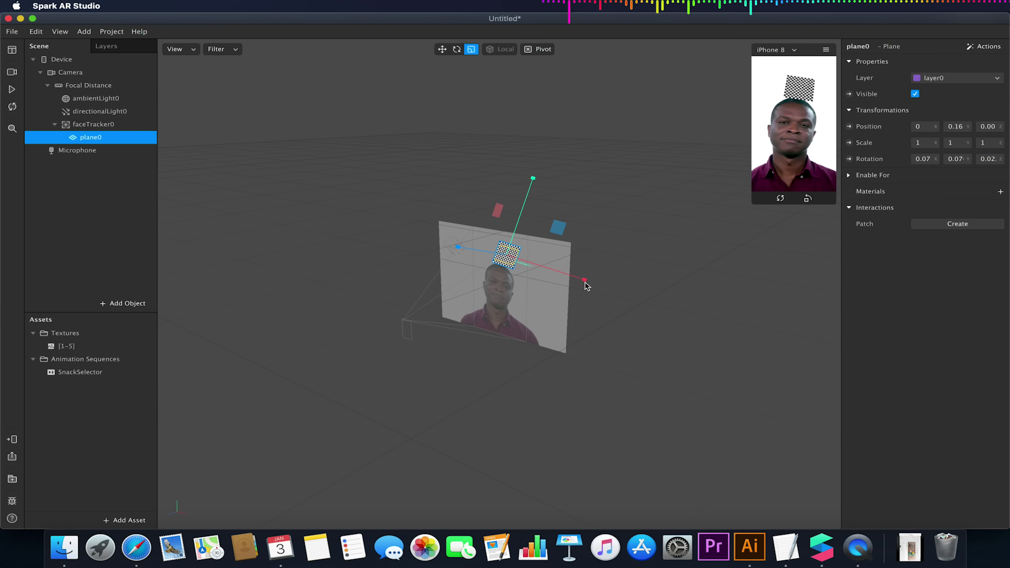
pyautogui.moveTo(587, 283); pyautogui.dragTo(656, 290)
pyautogui.moveTo(533, 180); pyautogui.dragTo(535, 174)
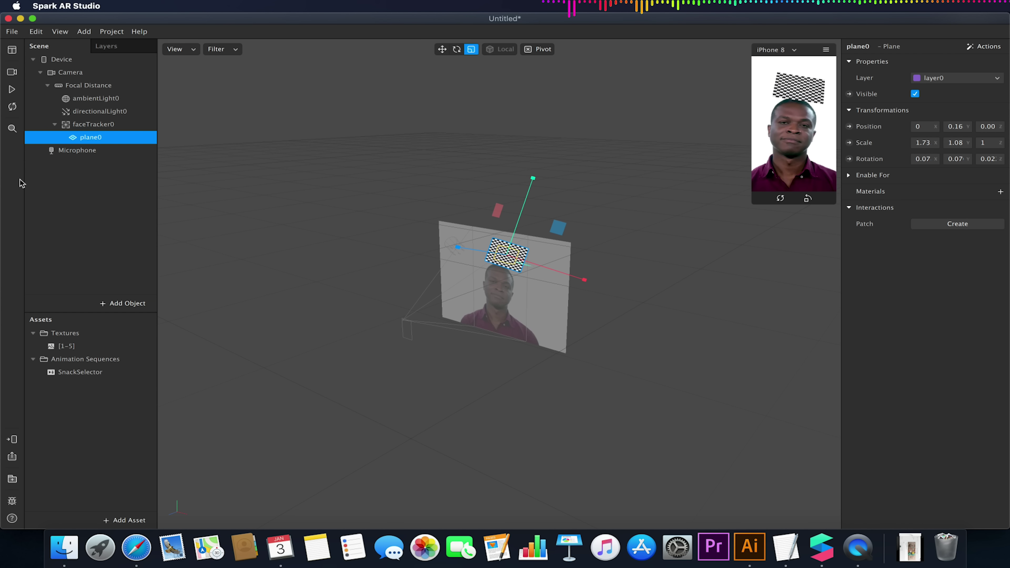
pyautogui.click(12, 90)
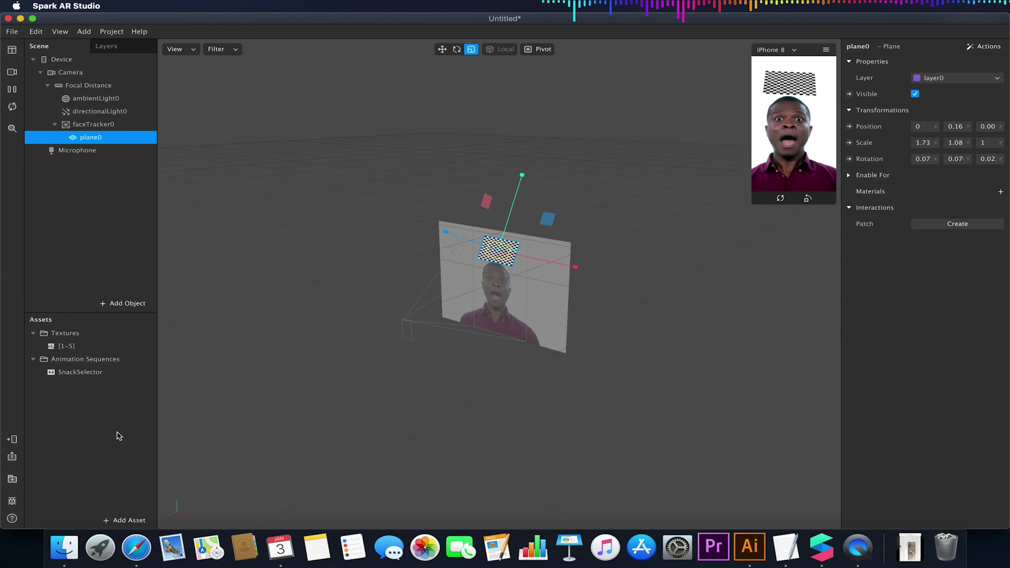
# - Import the favourite-snack question PNG from RANDOM(1) > textures as a texture asset
pyautogui.click(117, 521)
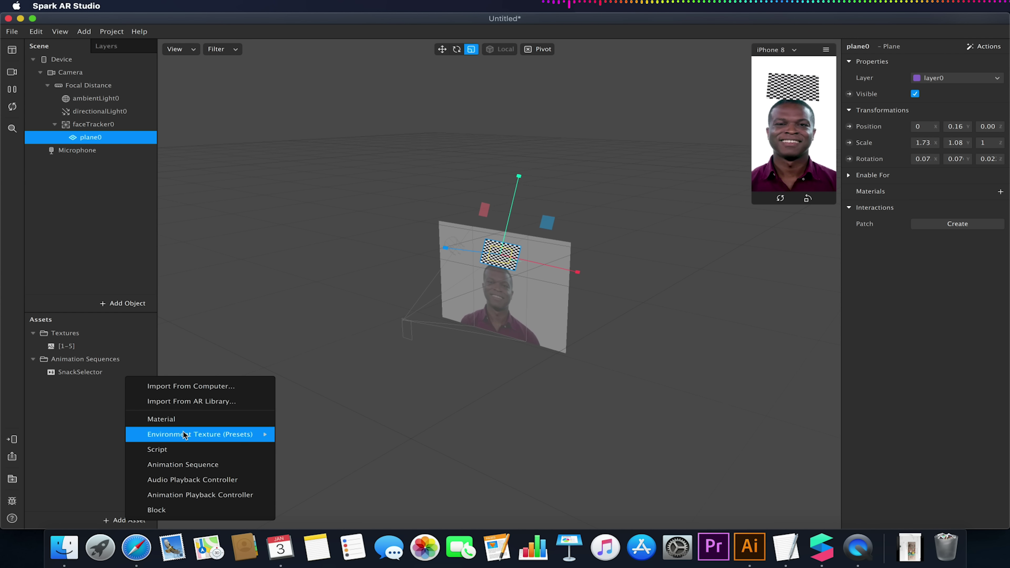
pyautogui.click(168, 386)
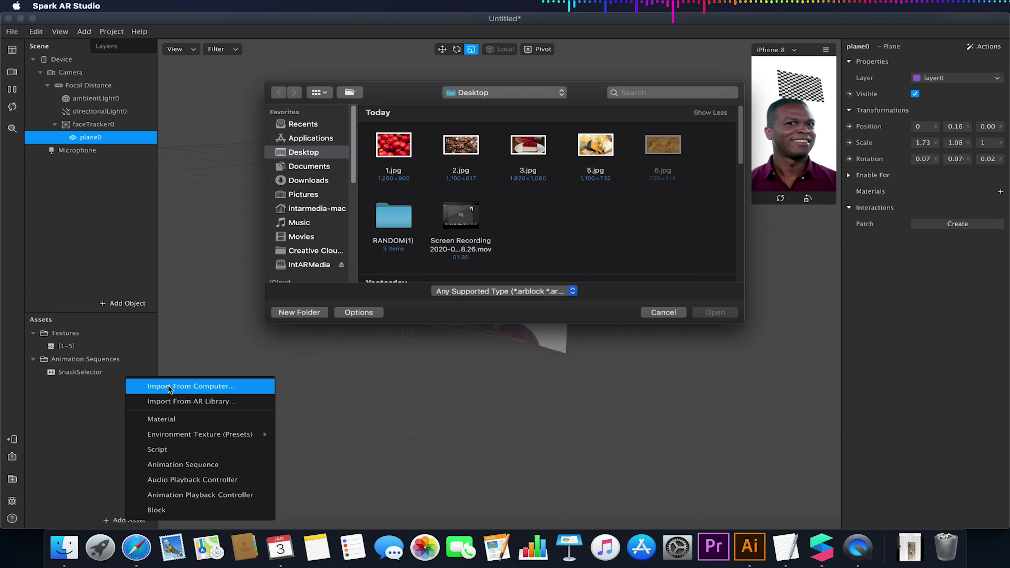
pyautogui.scroll(-1, 473, 236)
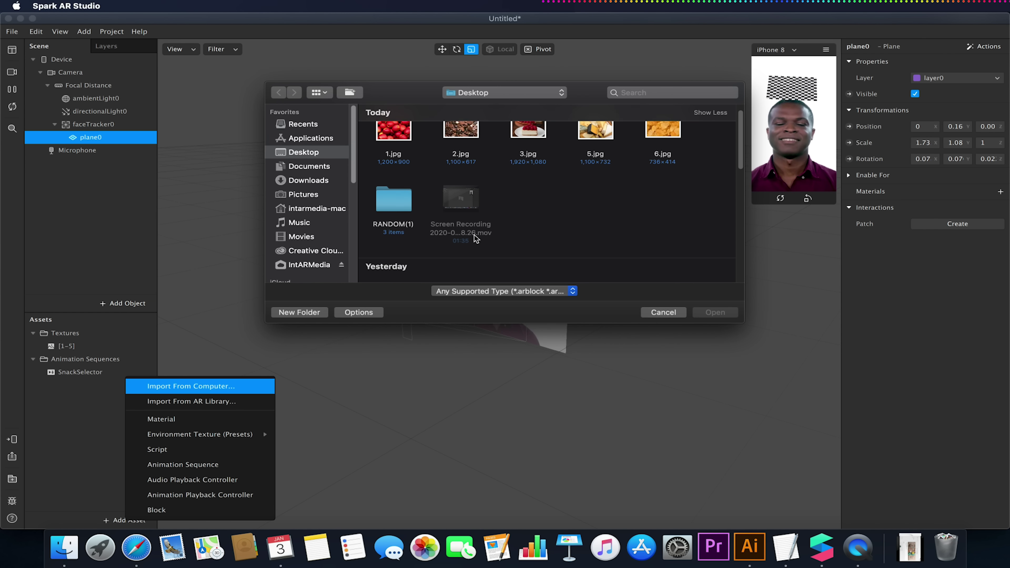
pyautogui.scroll(-3, 476, 238)
pyautogui.scroll(3, 476, 238)
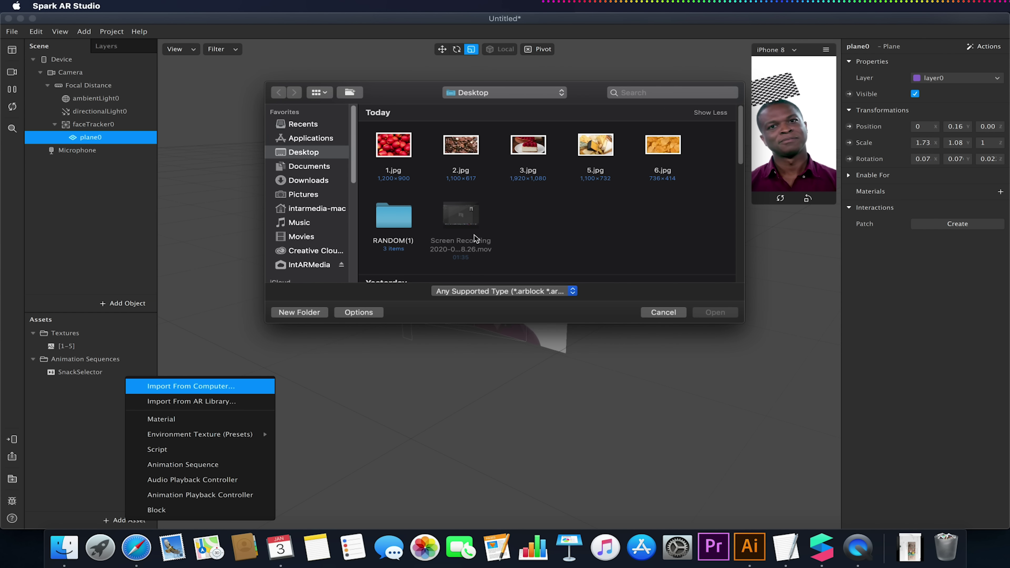
pyautogui.doubleClick(386, 214)
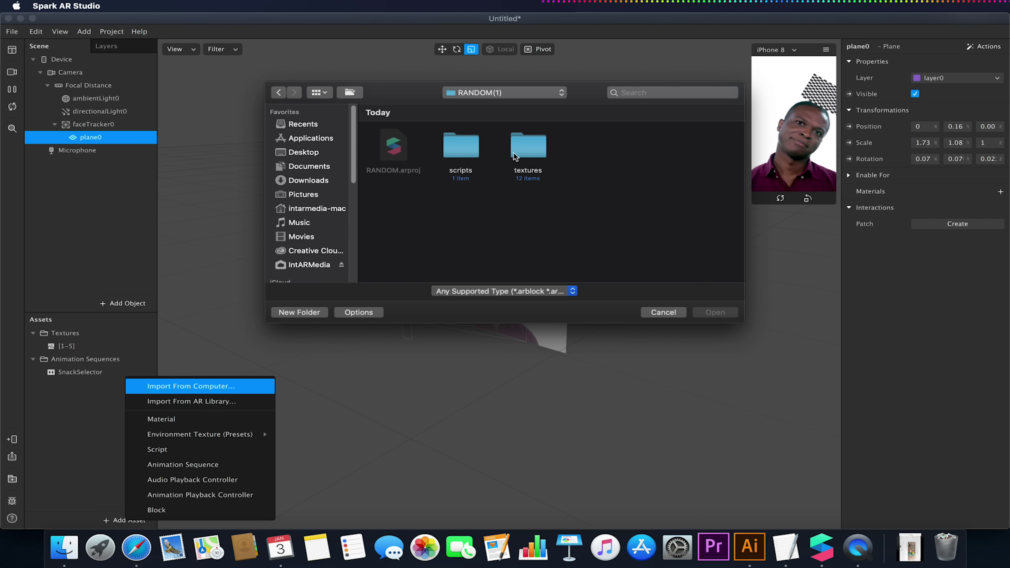
pyautogui.doubleClick(529, 148)
pyautogui.scroll(-3, 457, 235)
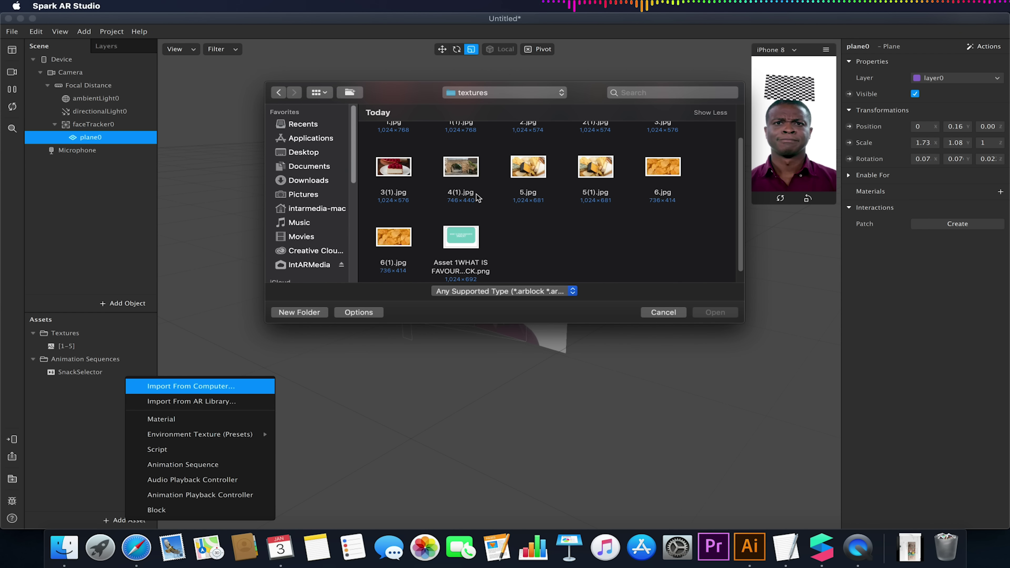
pyautogui.click(459, 236)
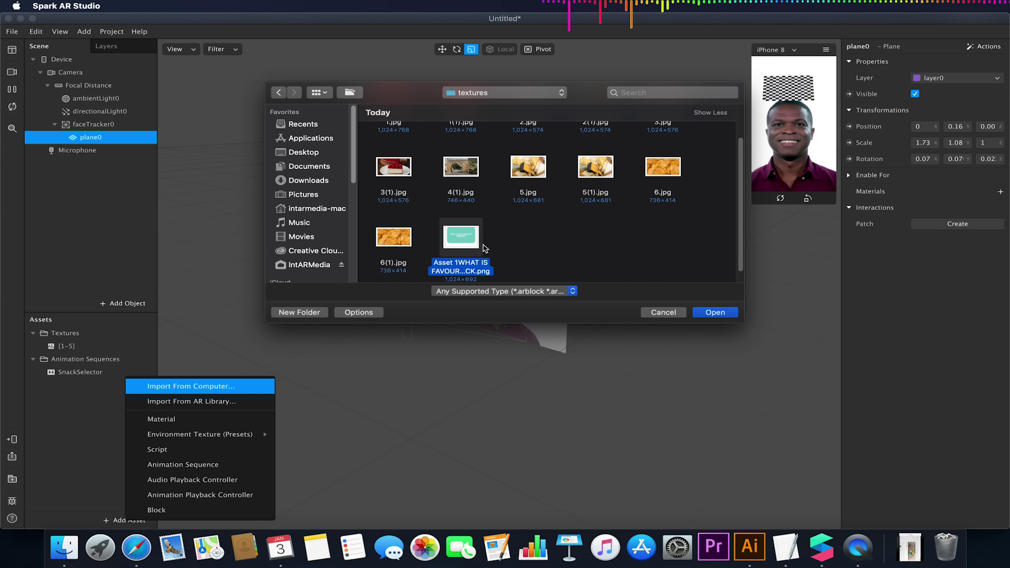
pyautogui.click(712, 315)
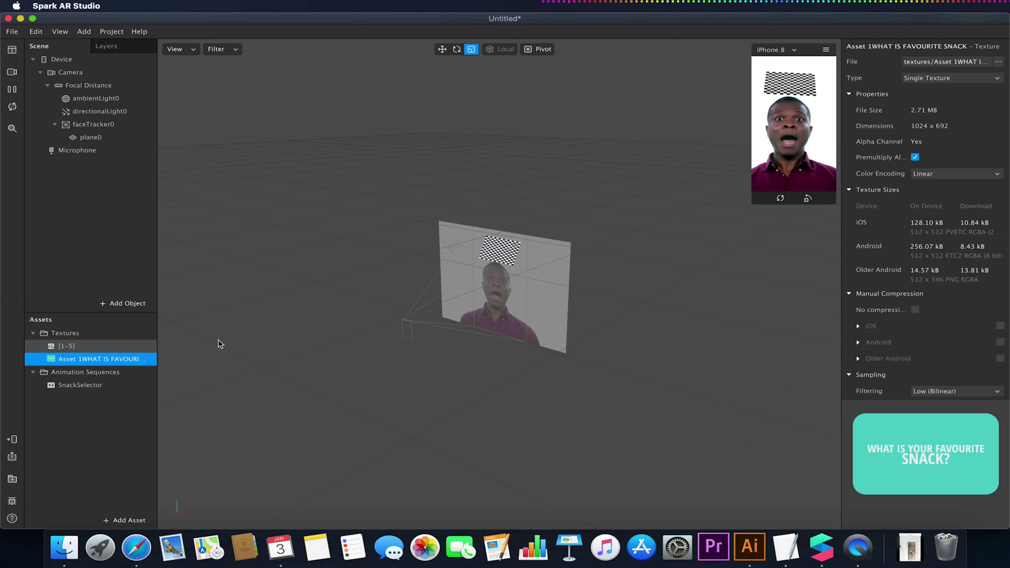
# - Rename plane0 to Question
pyautogui.click(105, 137)
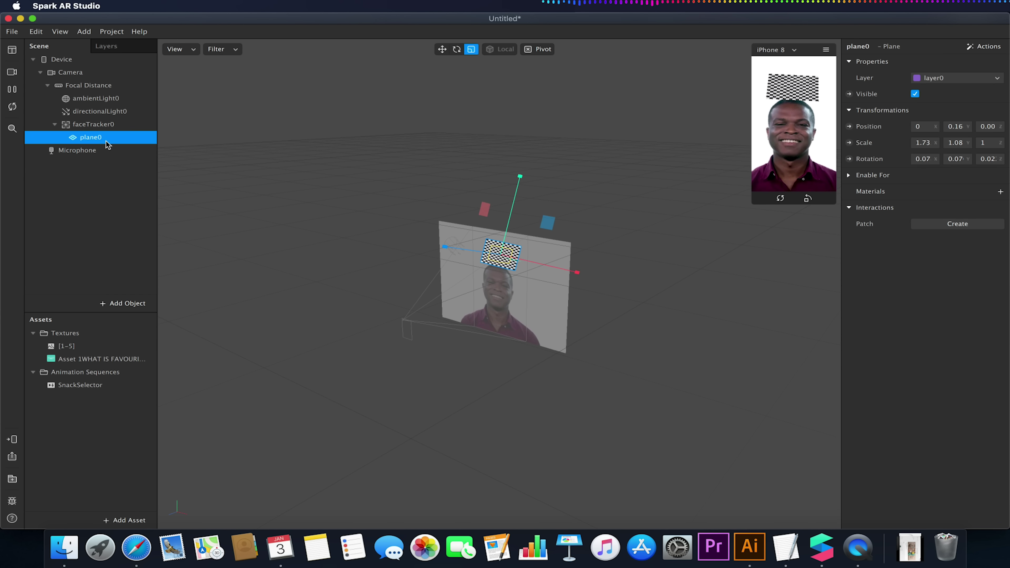
pyautogui.click(860, 46)
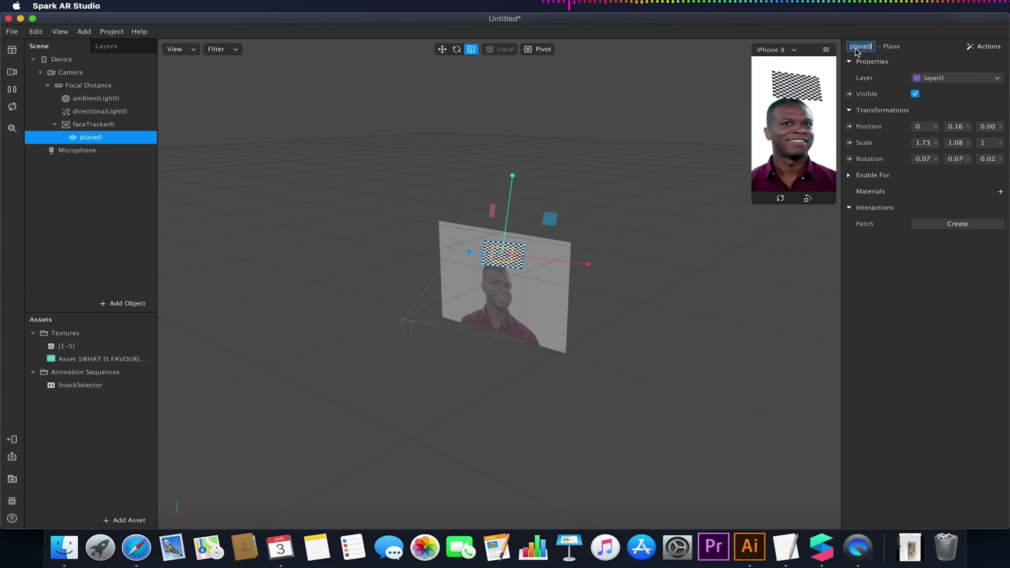
pyautogui.write('Ques')
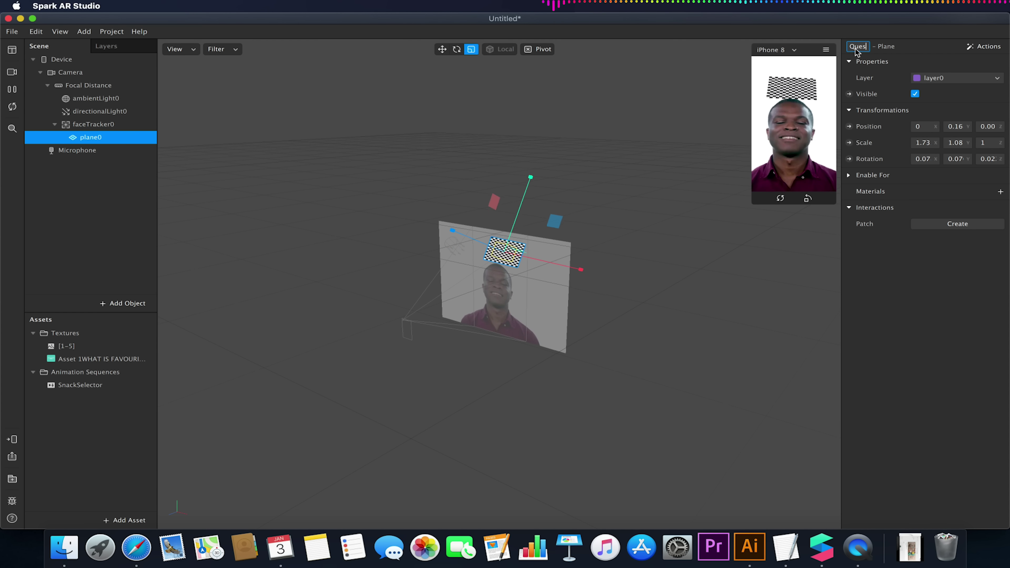
pyautogui.write('tion')
pyautogui.press('Return')
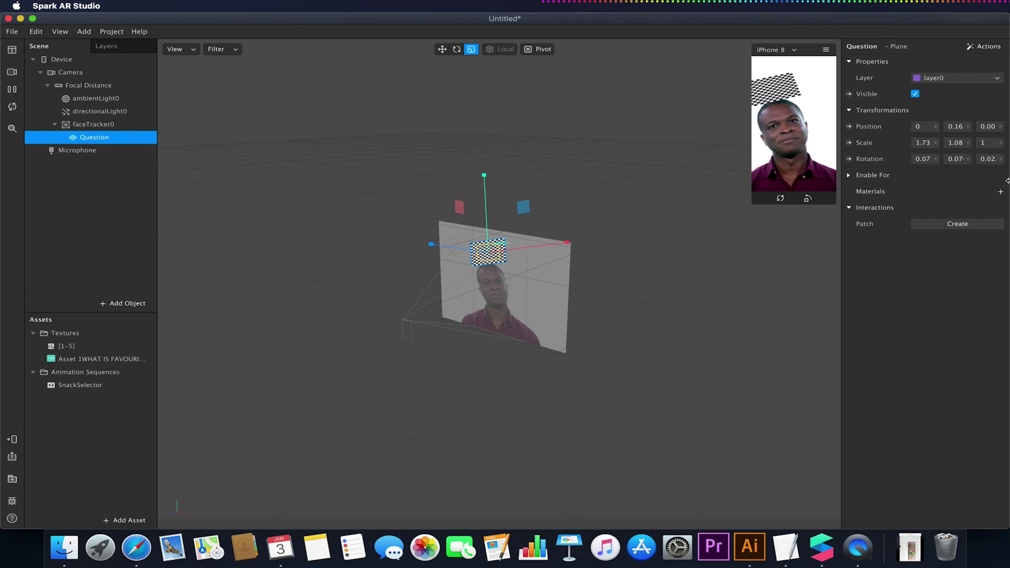
pyautogui.click(1001, 192)
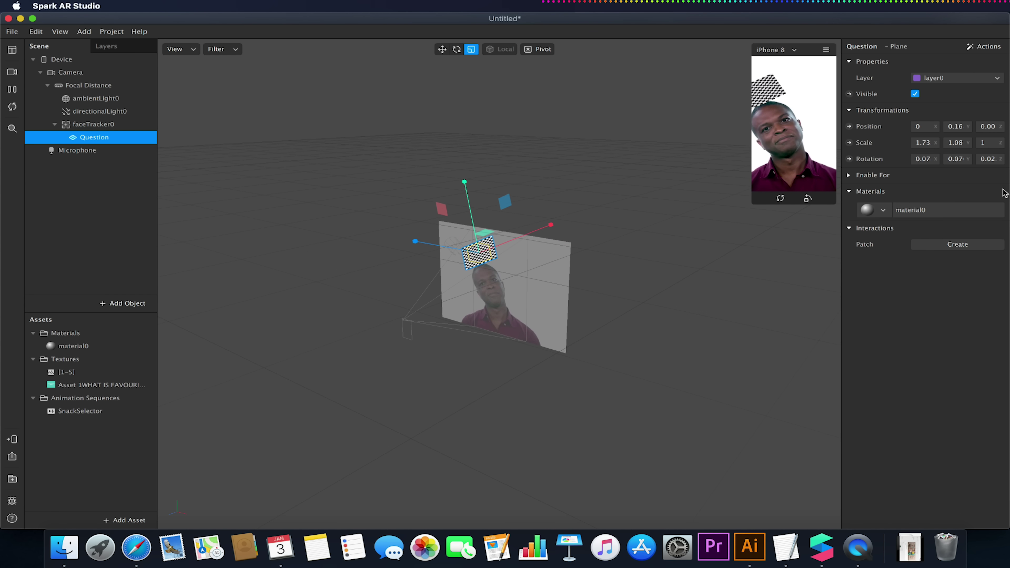
# - Give the material a Flat shader with the question image texture and rename it Question
pyautogui.click(85, 348)
pyautogui.click(964, 62)
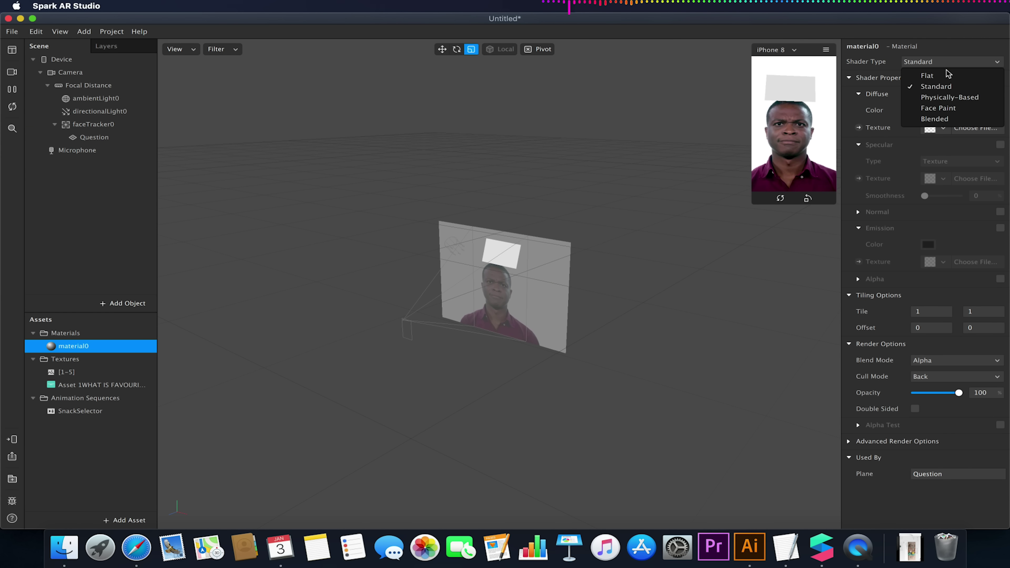
pyautogui.click(946, 76)
pyautogui.click(937, 128)
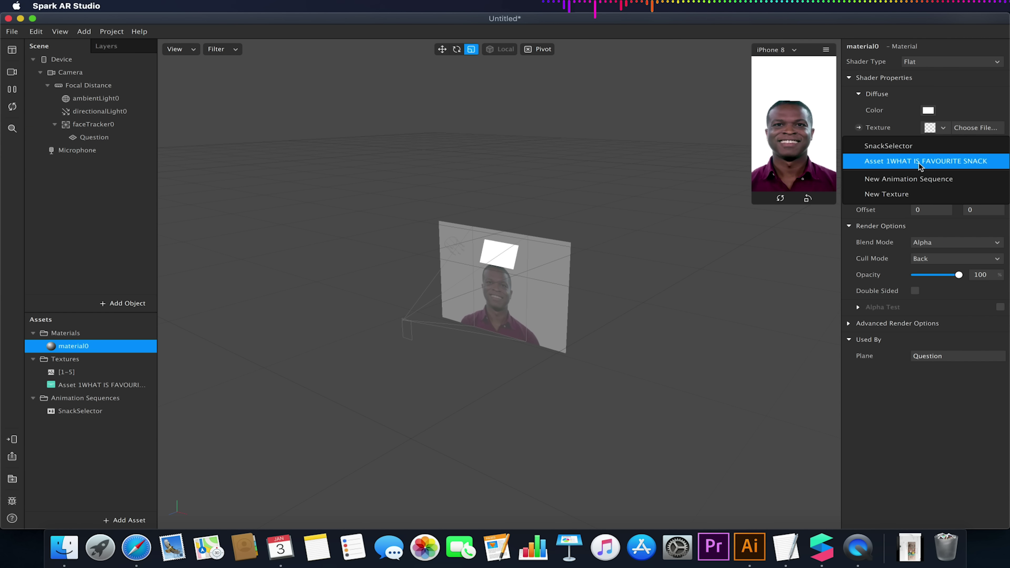
pyautogui.click(919, 161)
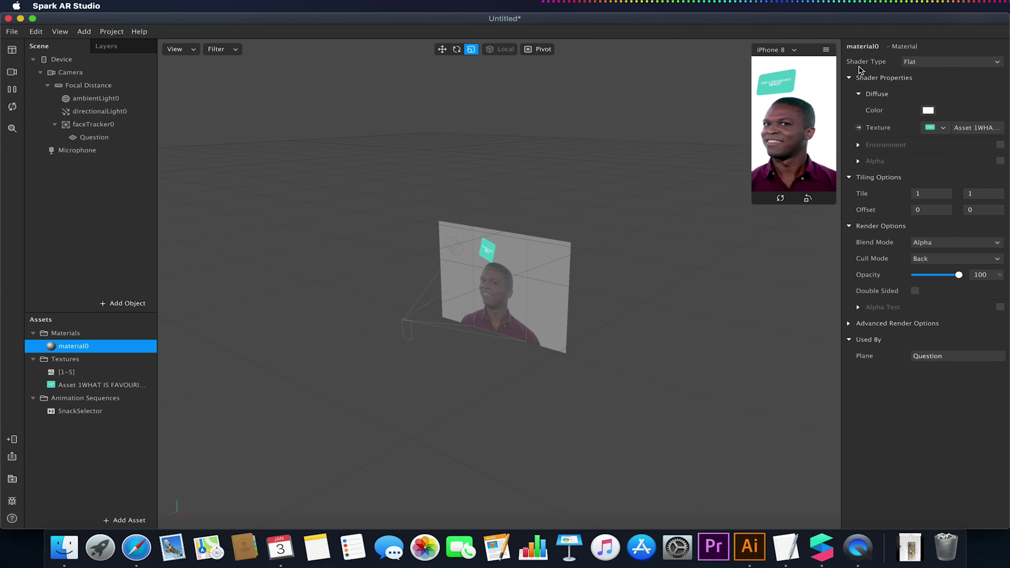
pyautogui.doubleClick(864, 47)
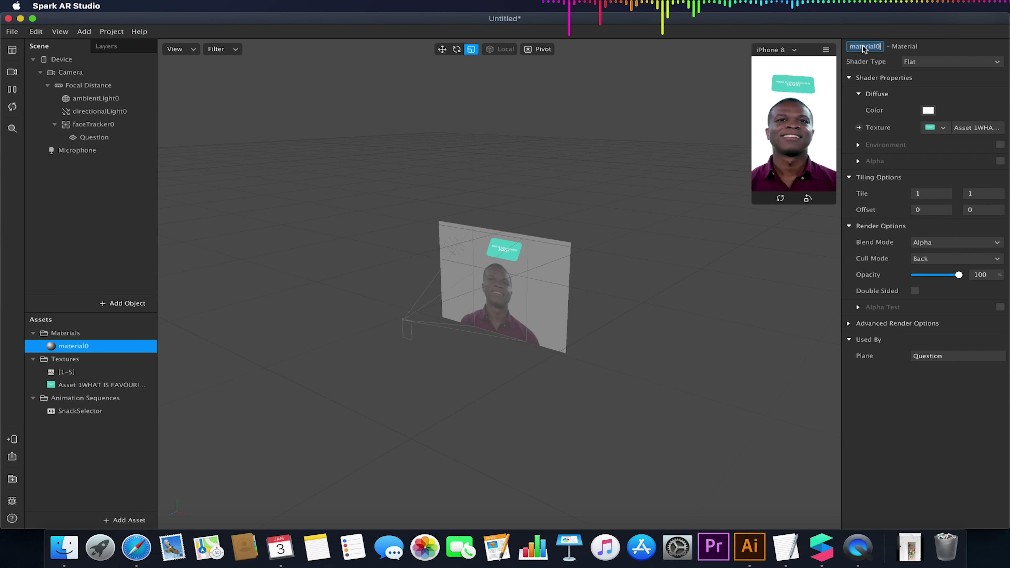
pyautogui.write('Question')
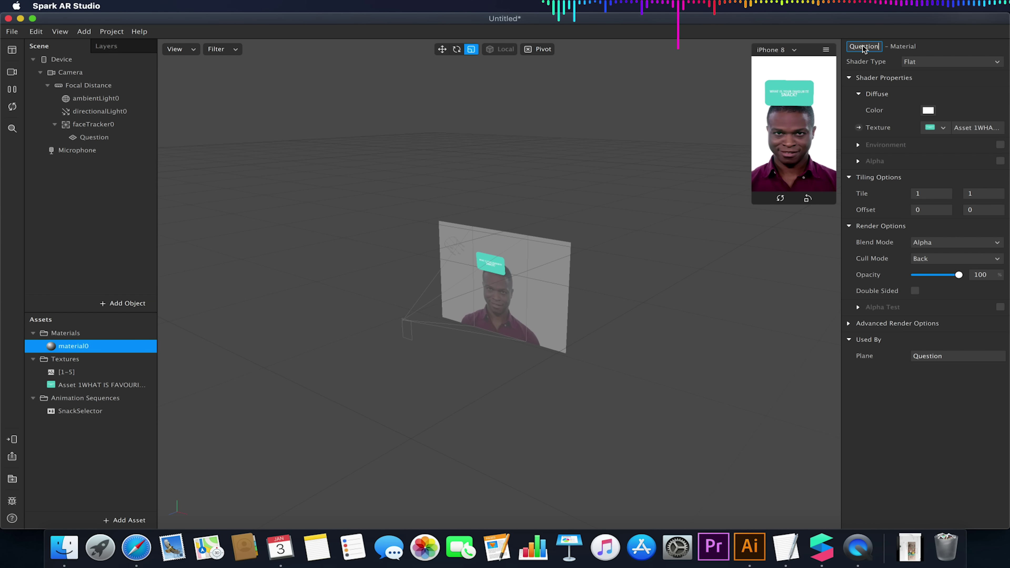
pyautogui.press('Return')
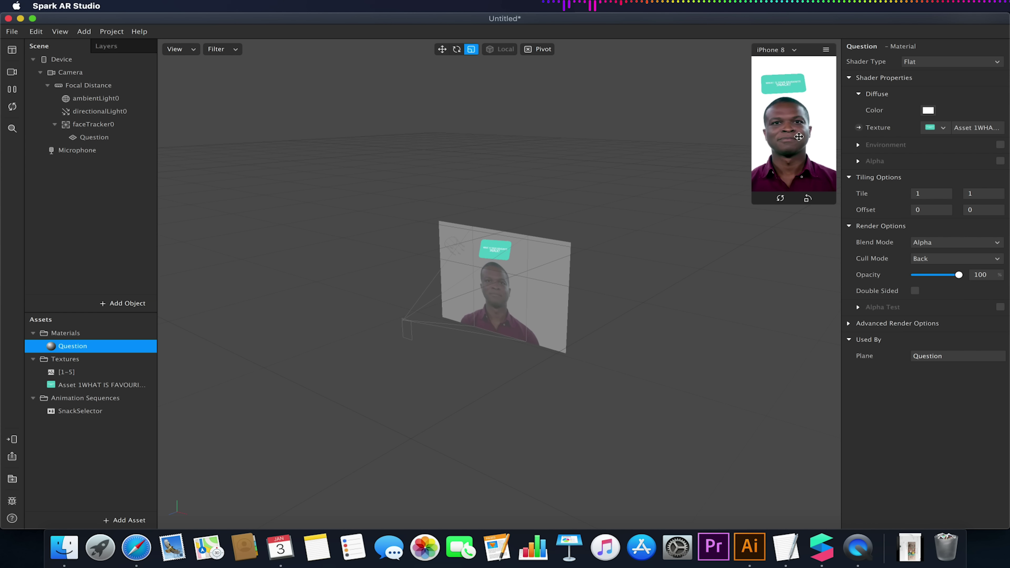
# - Enlarge the Question plane to about 2.27 × 1.42 and lower it slightly
pyautogui.click(13, 94)
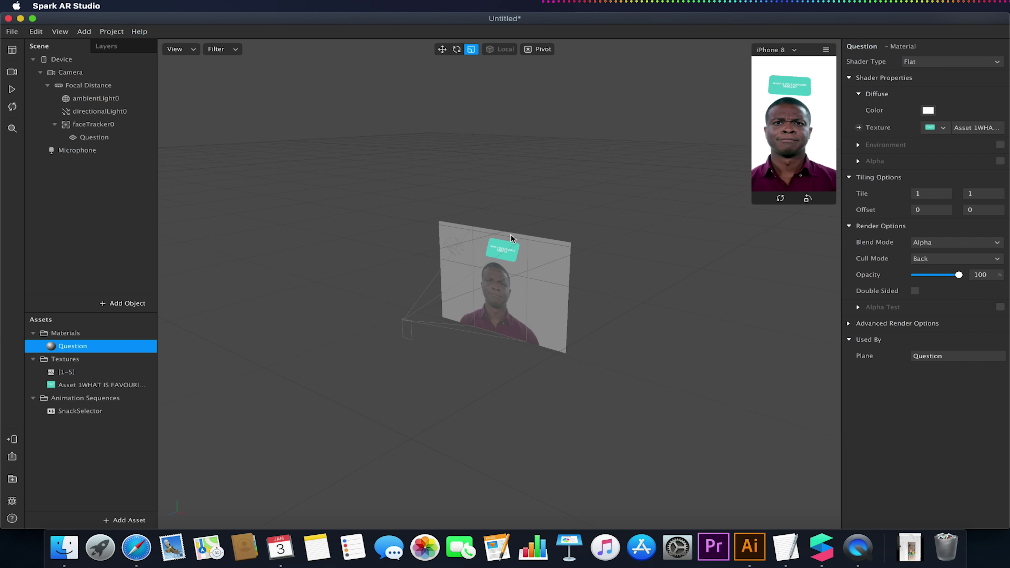
pyautogui.click(98, 134)
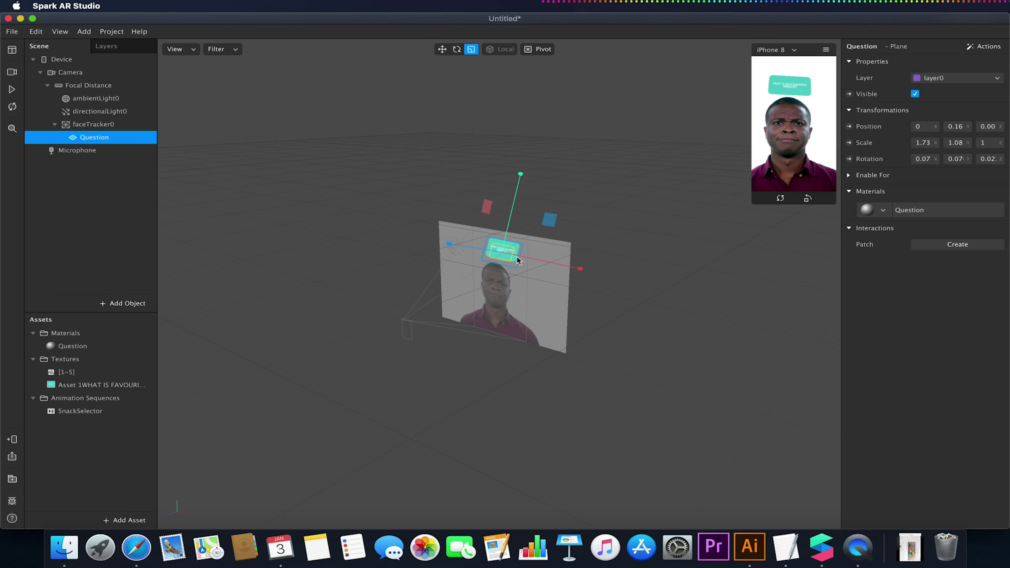
pyautogui.moveTo(500, 252); pyautogui.dragTo(516, 238)
pyautogui.press('w')
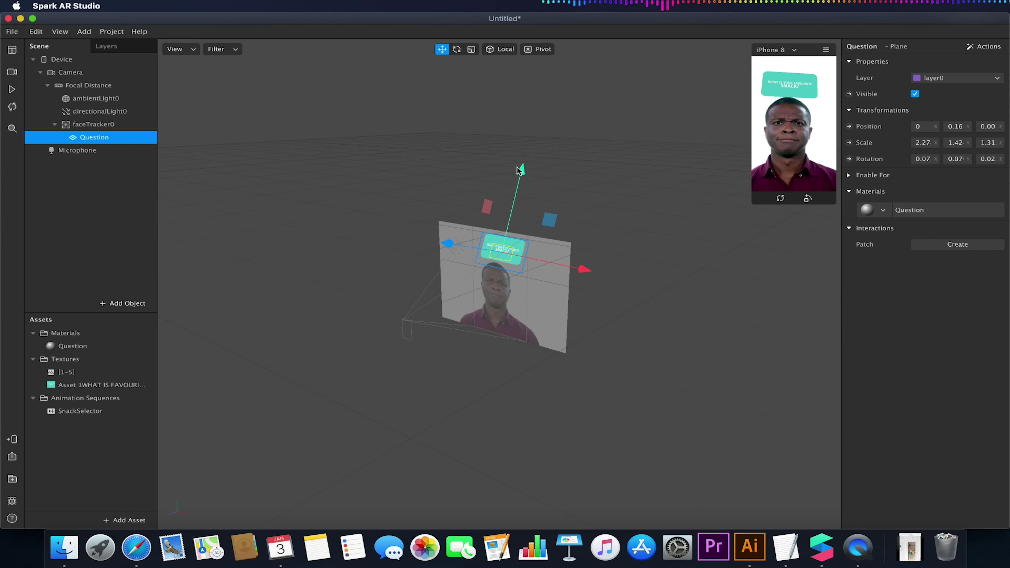
pyautogui.moveTo(519, 171); pyautogui.dragTo(520, 178)
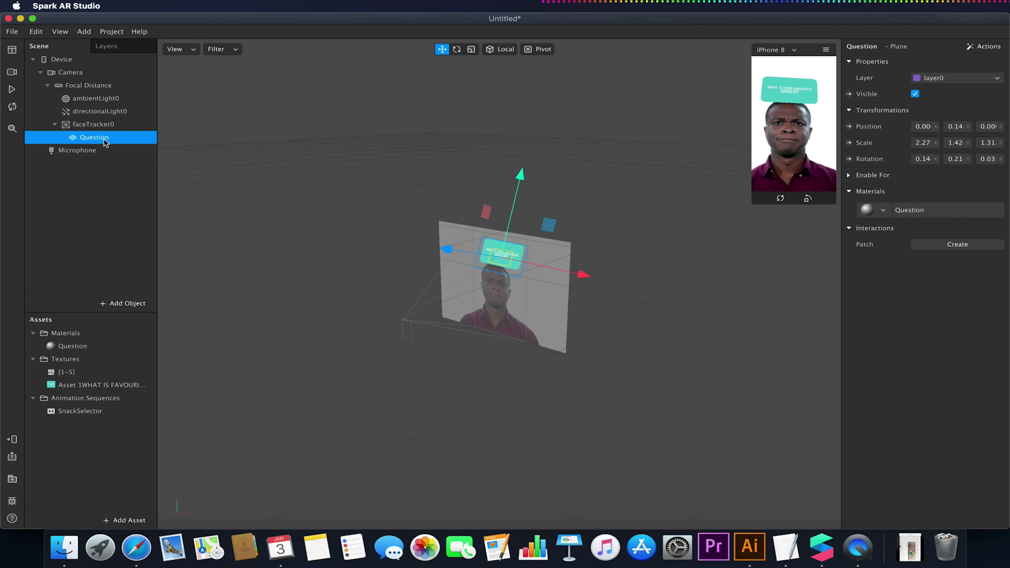
# - Duplicate the Question plane and rename the copy Answer
pyautogui.press('super+d')
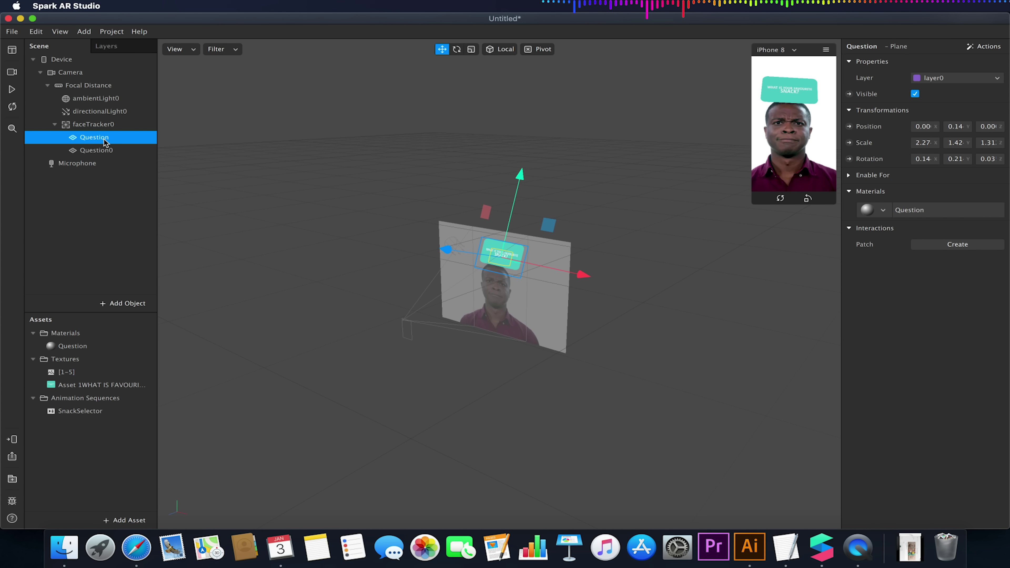
pyautogui.click(98, 152)
pyautogui.rightClick(97, 152)
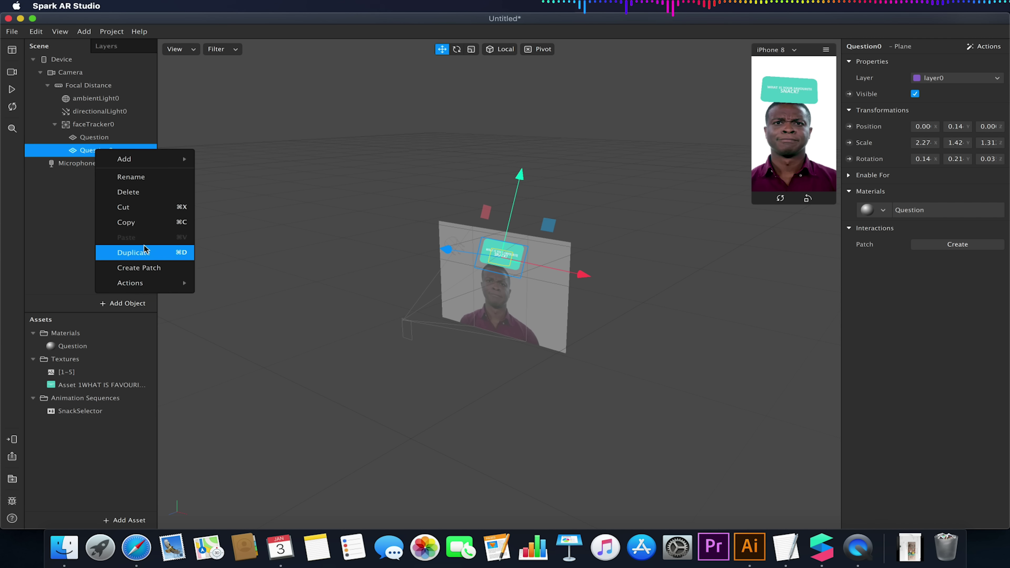
pyautogui.click(81, 155)
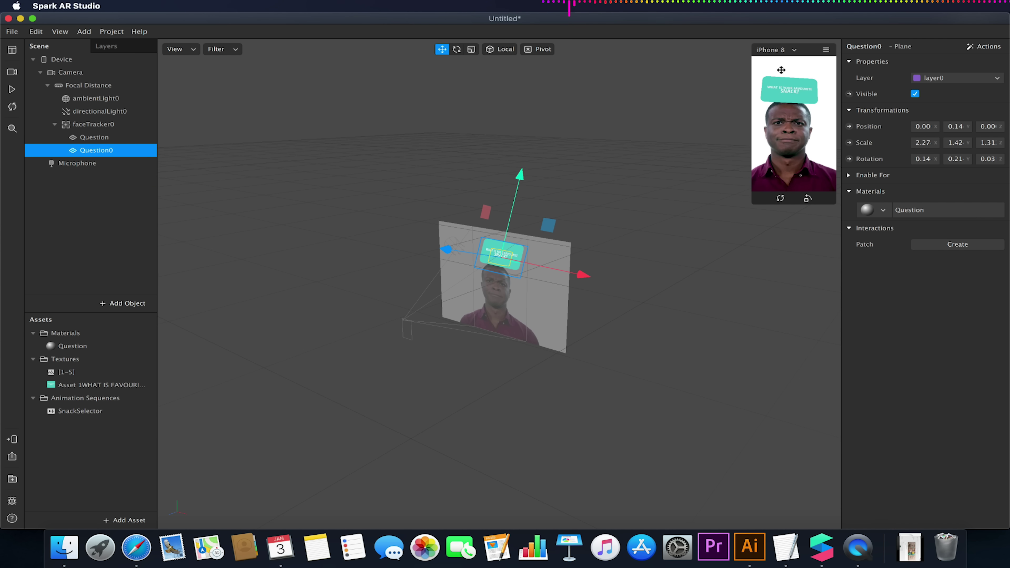
pyautogui.doubleClick(873, 49)
pyautogui.write('Answer')
pyautogui.press('Return')
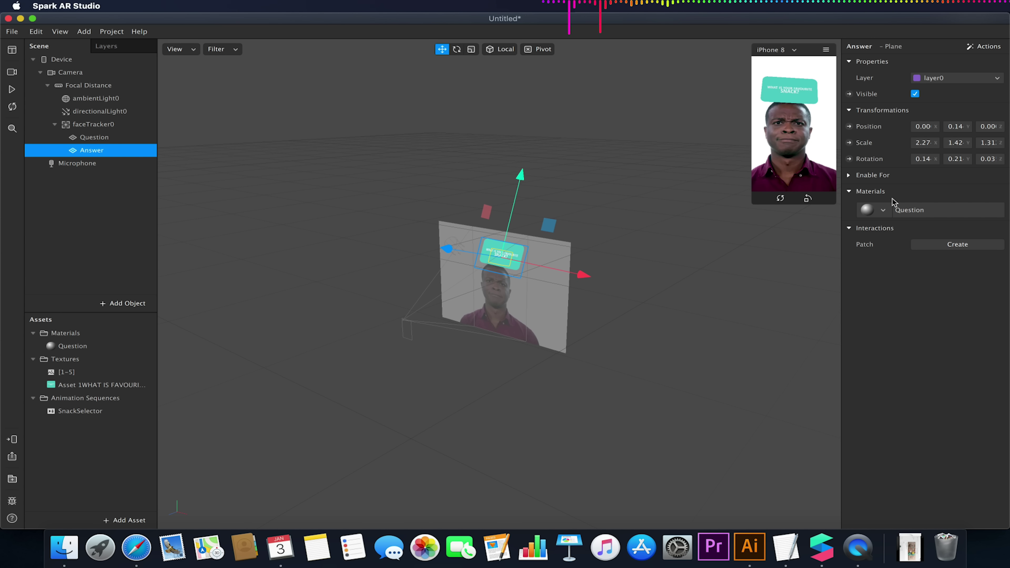
# - Give Answer a new Flat-shaded material textured with the SnackSelector sequence
pyautogui.click(883, 210)
pyautogui.click(914, 246)
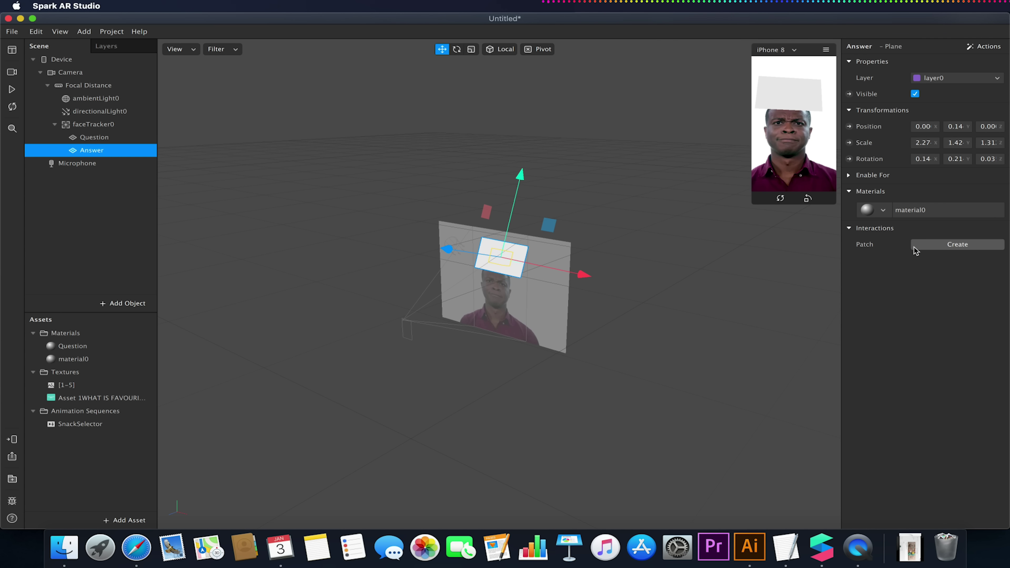
pyautogui.click(122, 358)
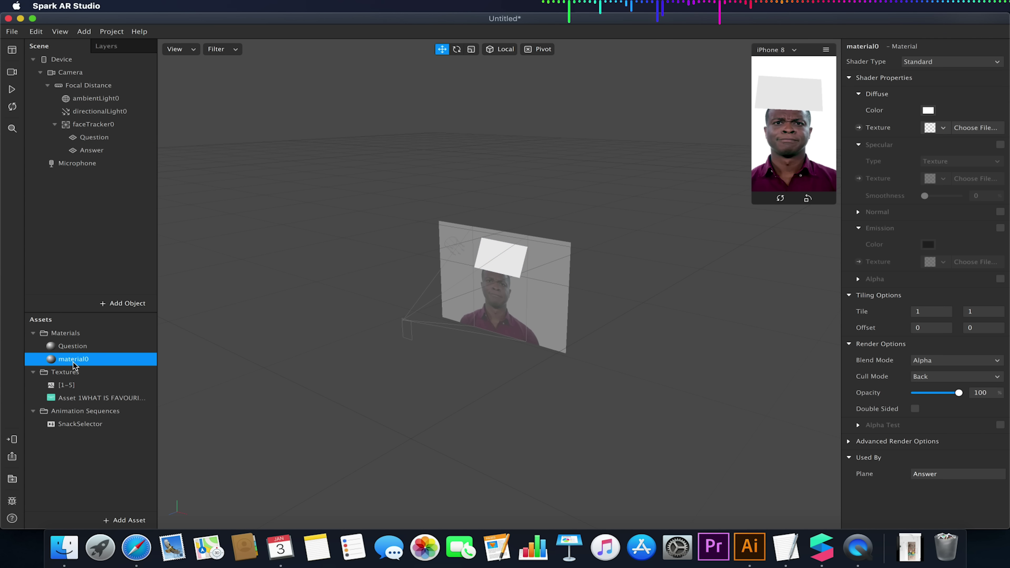
pyautogui.click(931, 61)
pyautogui.click(928, 75)
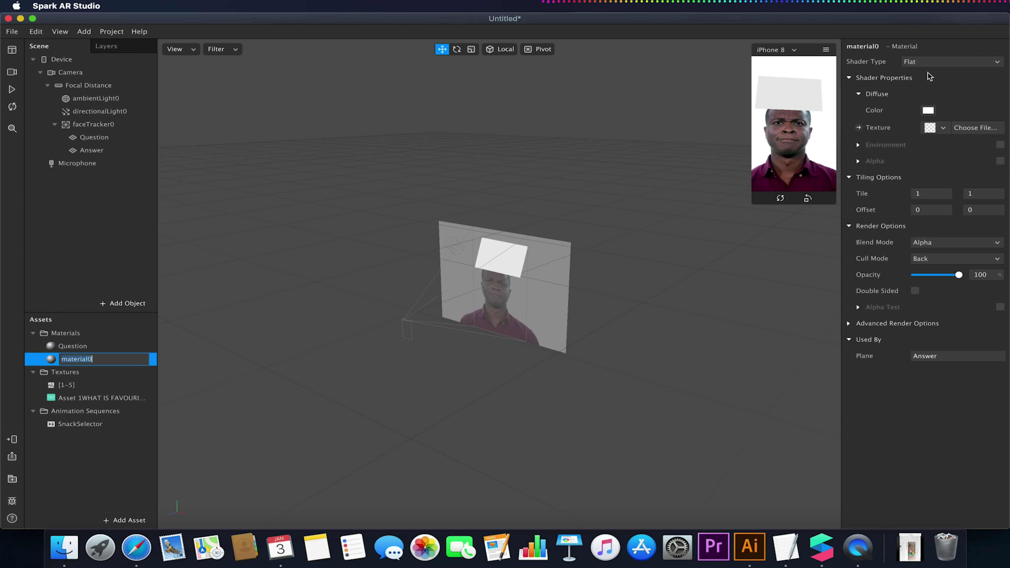
pyautogui.click(937, 128)
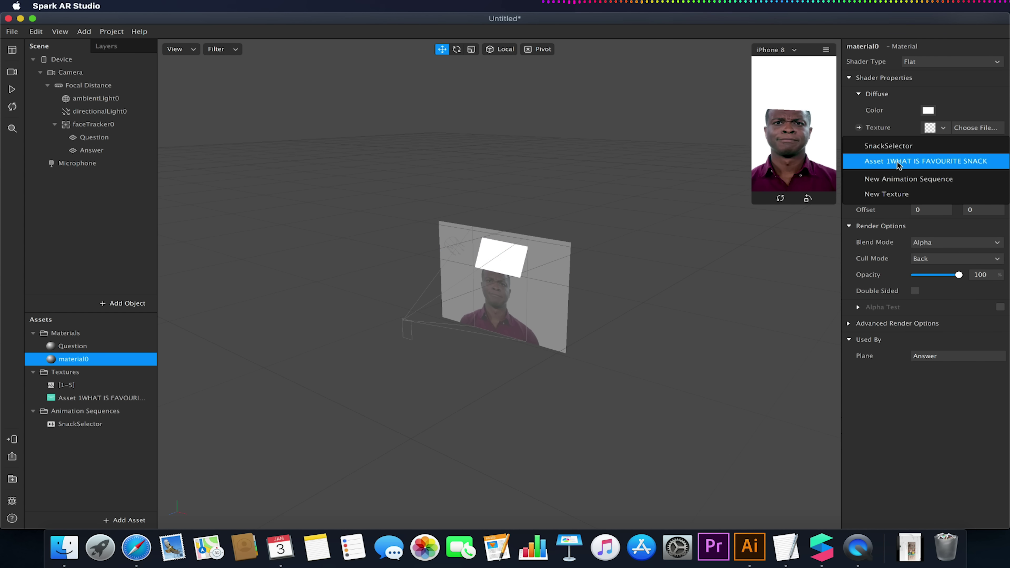
pyautogui.click(891, 148)
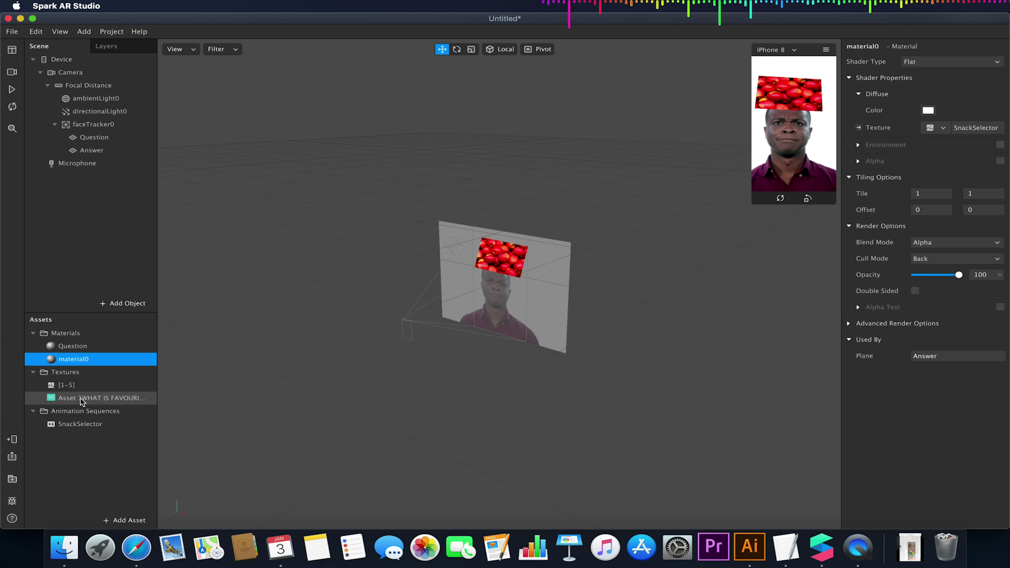
# - Turn on Loop for the SnackSelector sequence and resume the preview
pyautogui.click(78, 423)
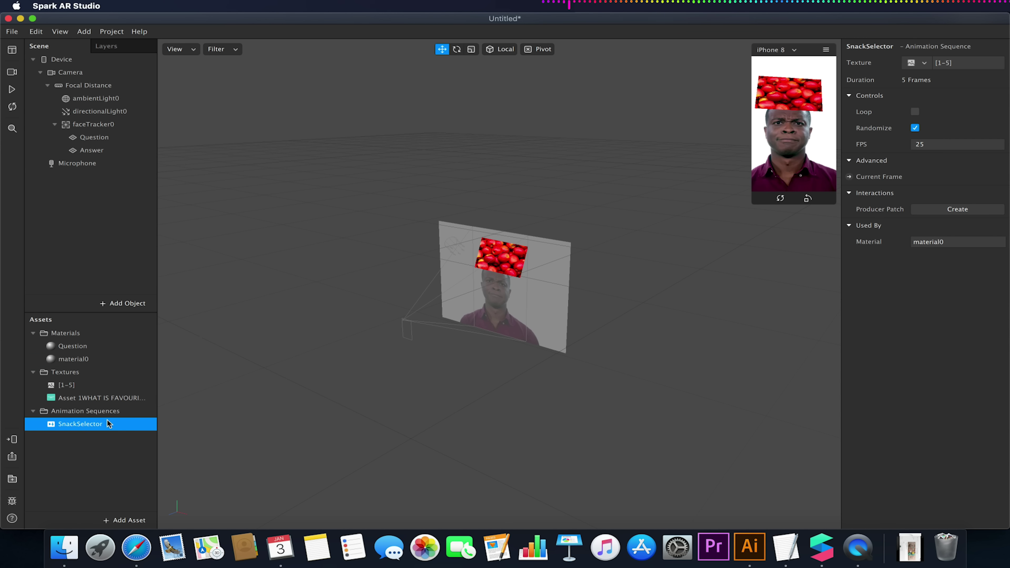
pyautogui.click(915, 111)
pyautogui.click(12, 89)
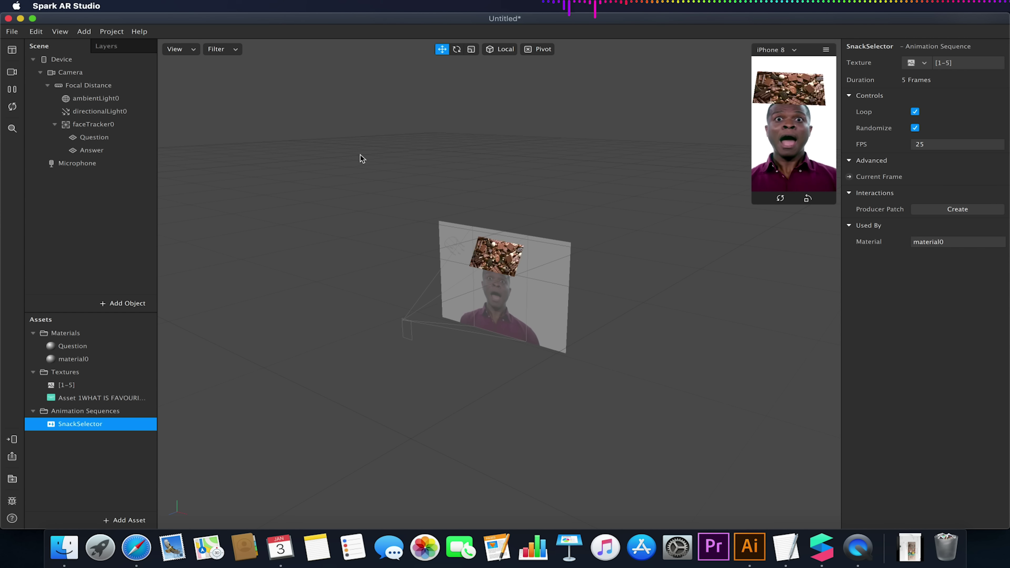
# - Shrink the Answer plane to 1.97 × 1.23 and raise it to height 0.15
pyautogui.click(97, 151)
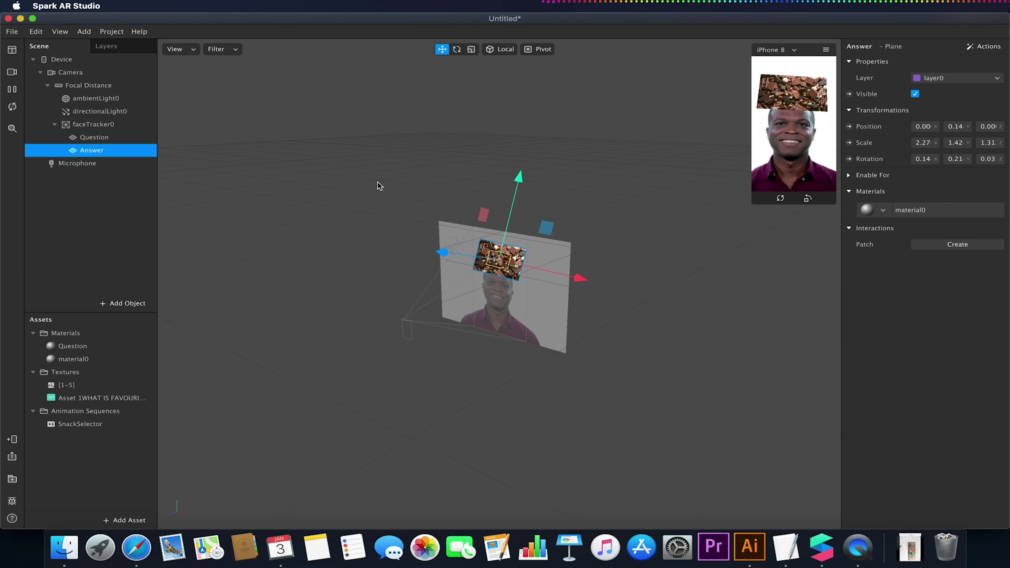
pyautogui.click(471, 49)
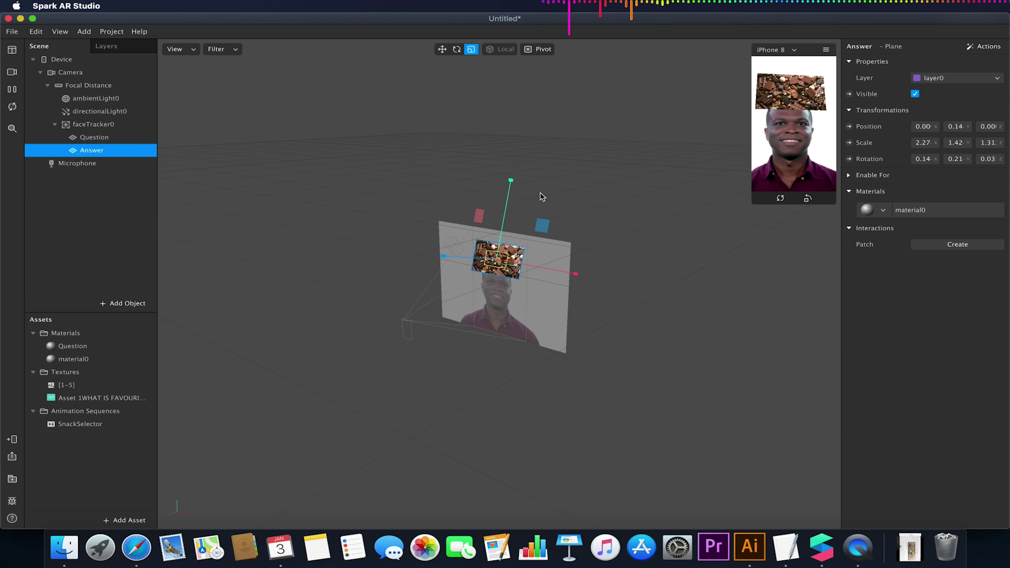
pyautogui.click(13, 91)
pyautogui.moveTo(505, 262); pyautogui.dragTo(482, 282)
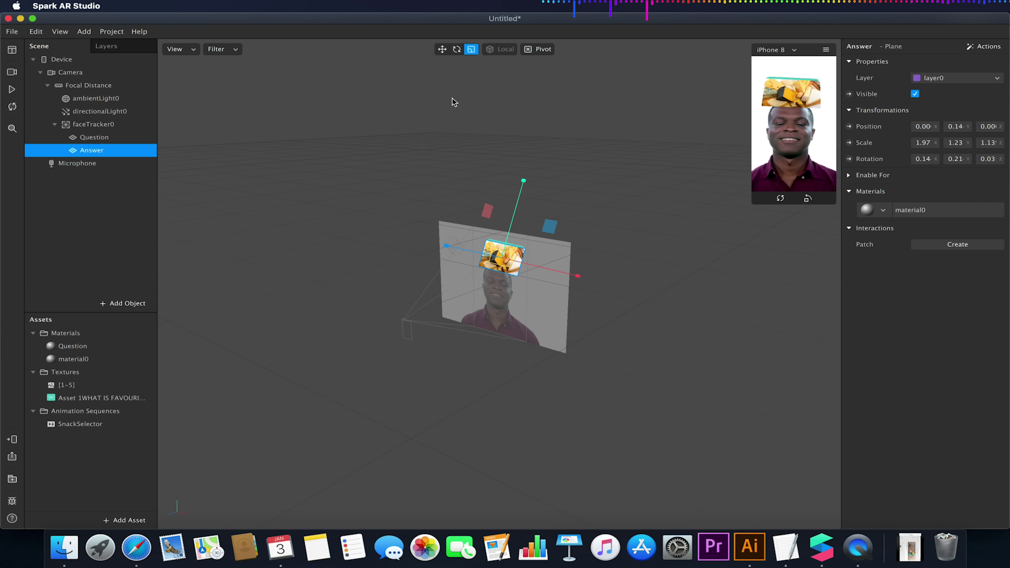
pyautogui.click(442, 49)
pyautogui.moveTo(526, 174); pyautogui.dragTo(526, 173)
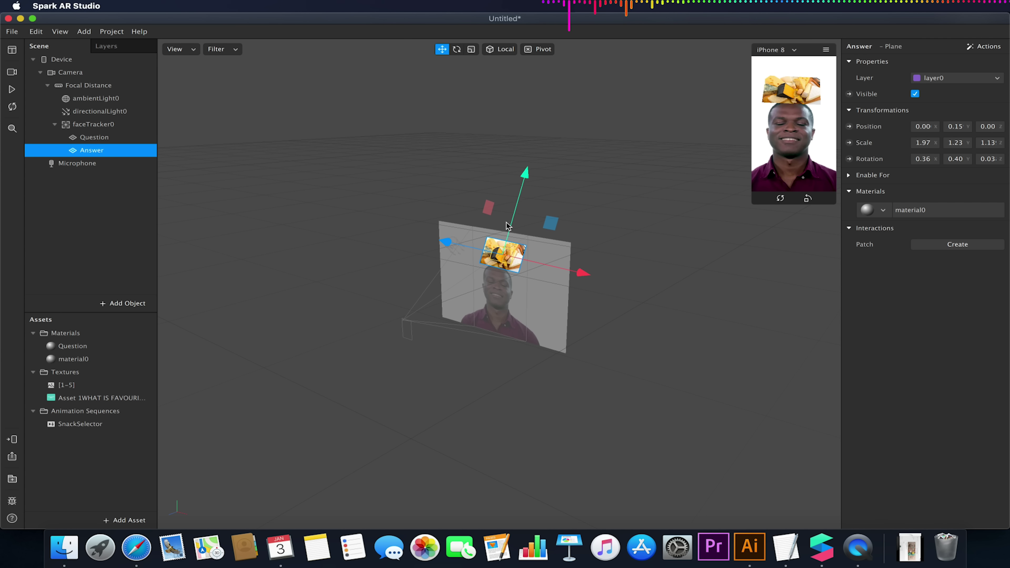
# - Show the Patch Editor, add a Screen Tap patch, and view faceTracker0's gesture patch options
pyautogui.click(60, 31)
pyautogui.click(123, 49)
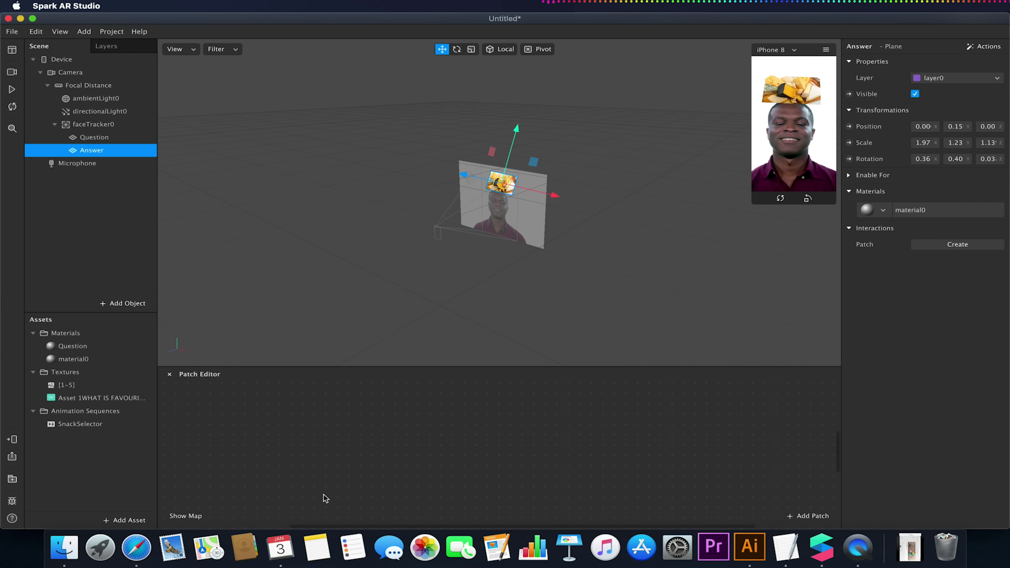
pyautogui.rightClick(250, 443)
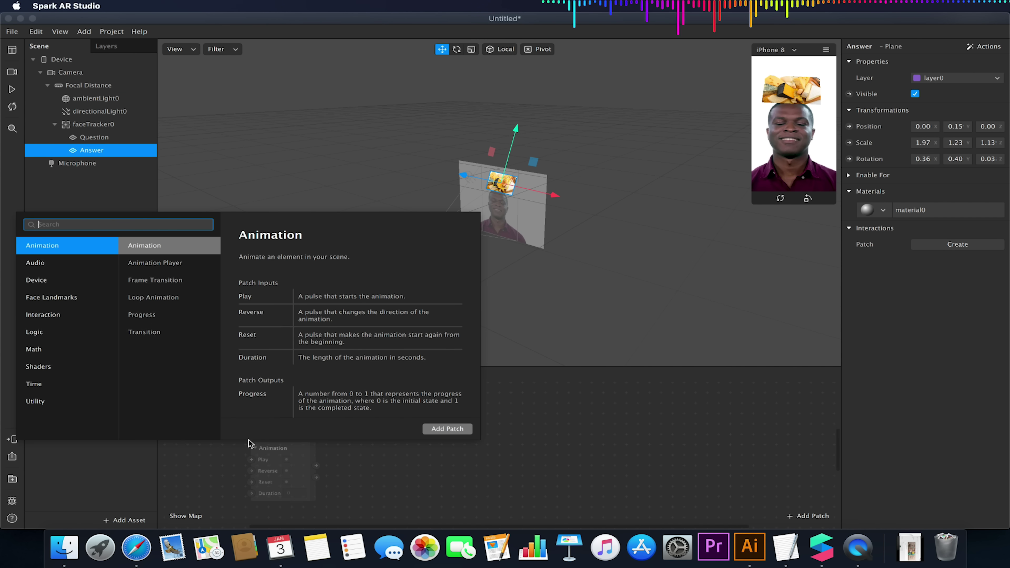
pyautogui.write('screen')
pyautogui.click(119, 264)
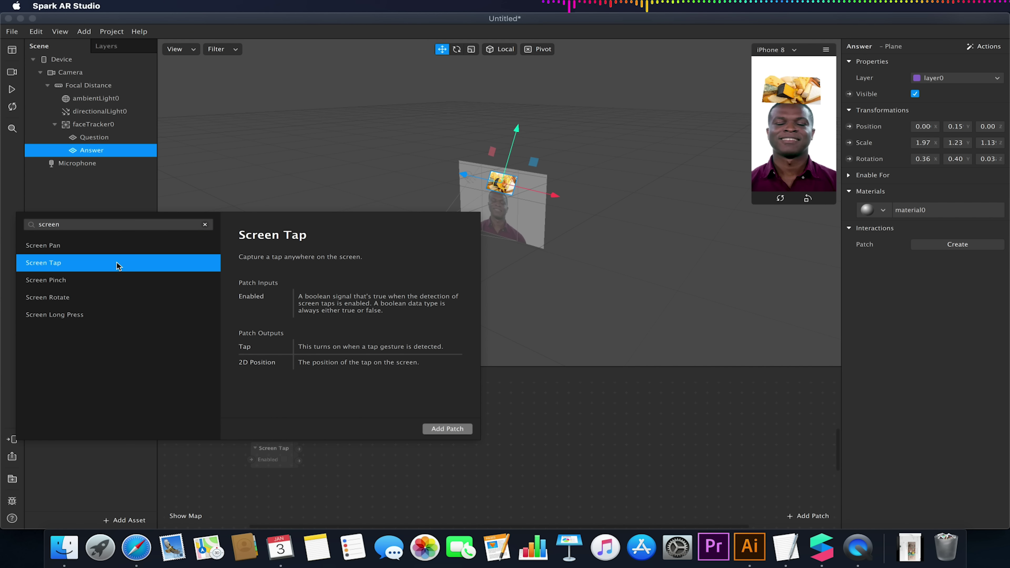
pyautogui.click(446, 429)
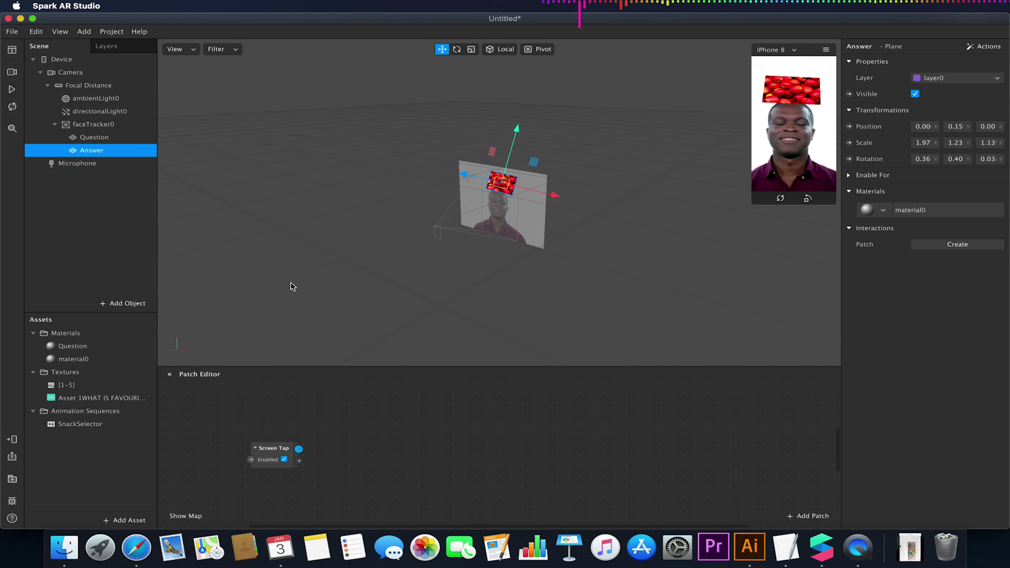
pyautogui.click(108, 126)
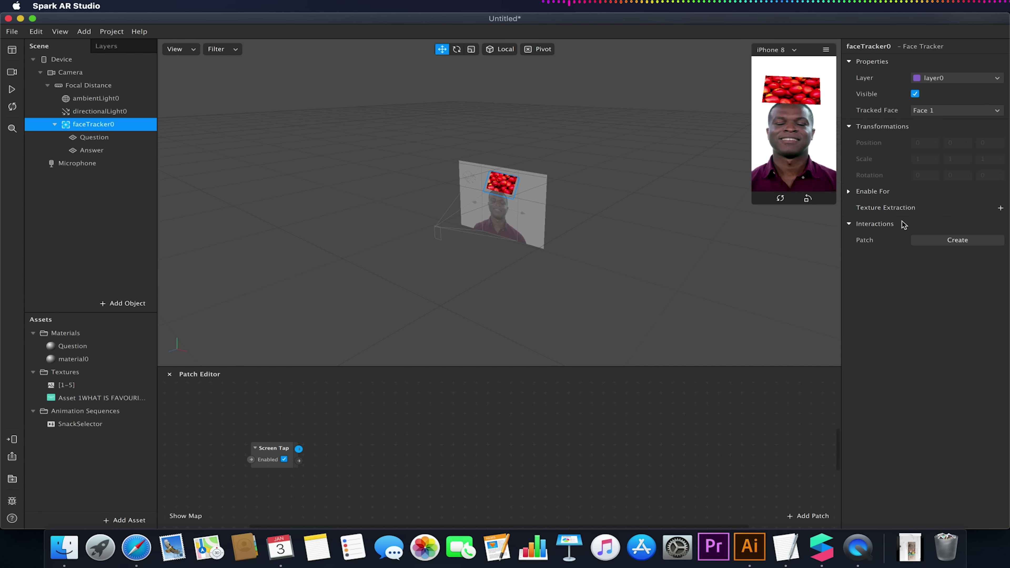
pyautogui.click(954, 240)
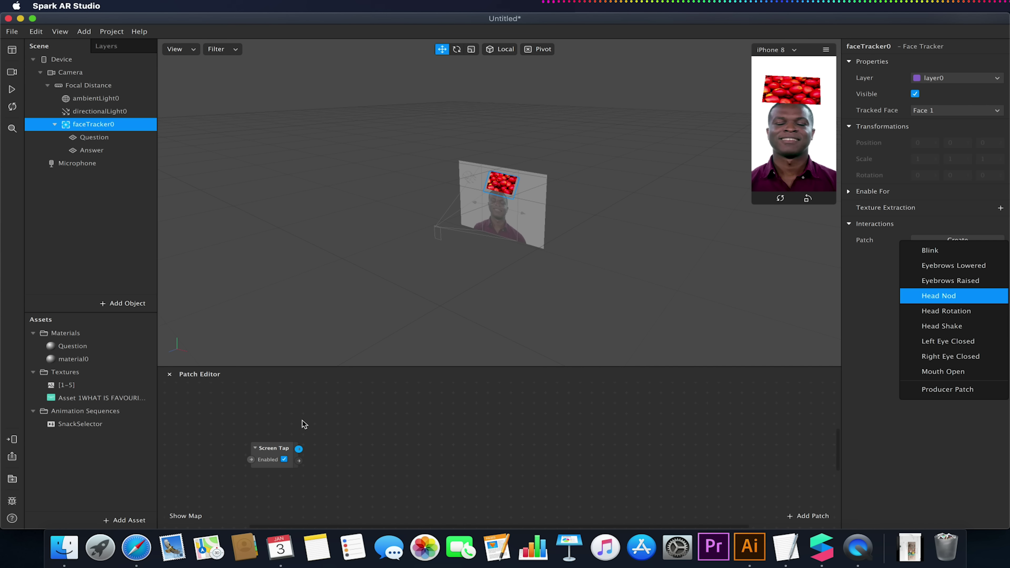
# - Chain a Switch patch from Screen Tap's output, then a Not patch after the Switch
pyautogui.moveTo(299, 453); pyautogui.dragTo(356, 402)
pyautogui.write('switch')
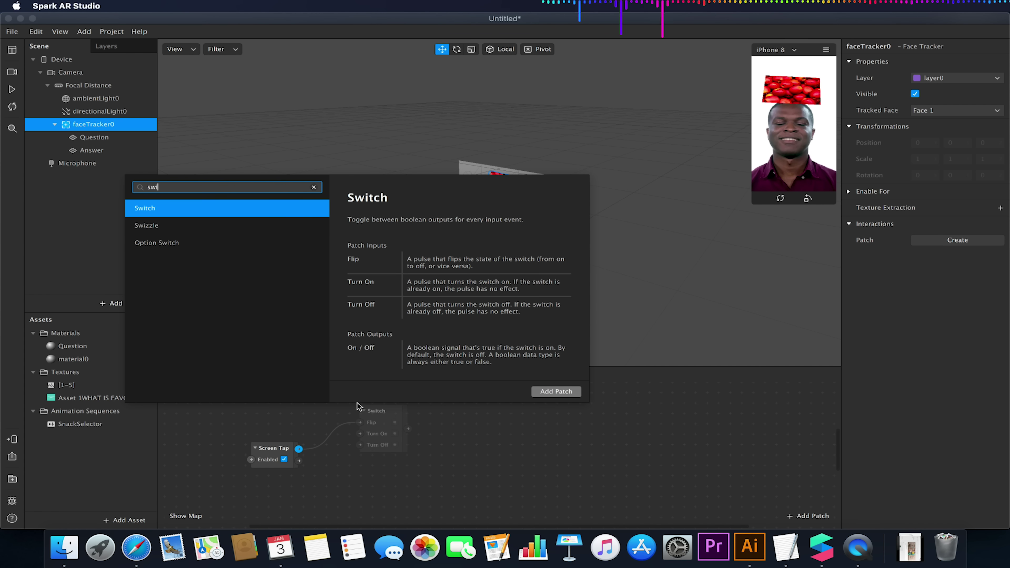
pyautogui.click(556, 391)
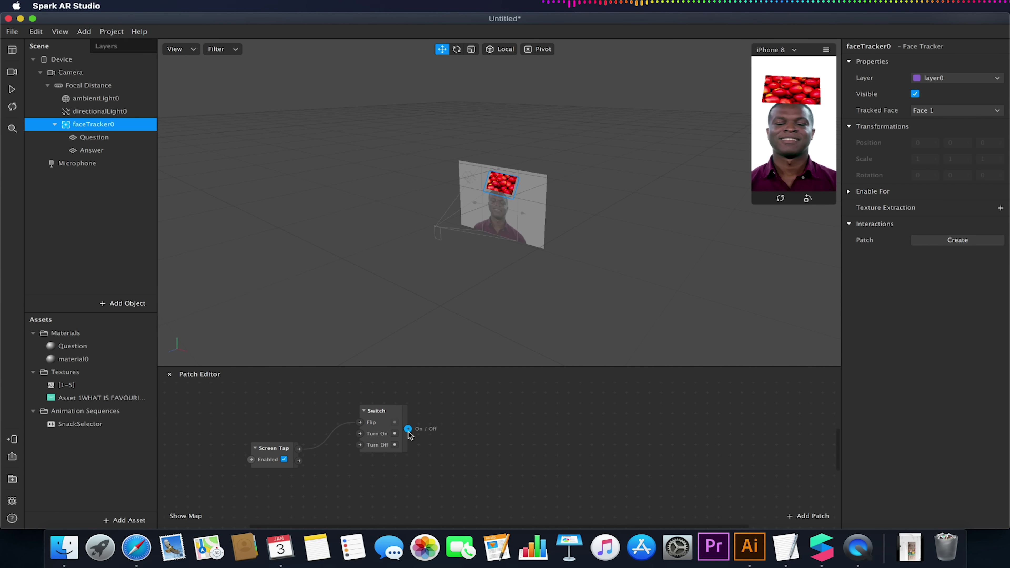
pyautogui.moveTo(408, 430); pyautogui.dragTo(471, 395)
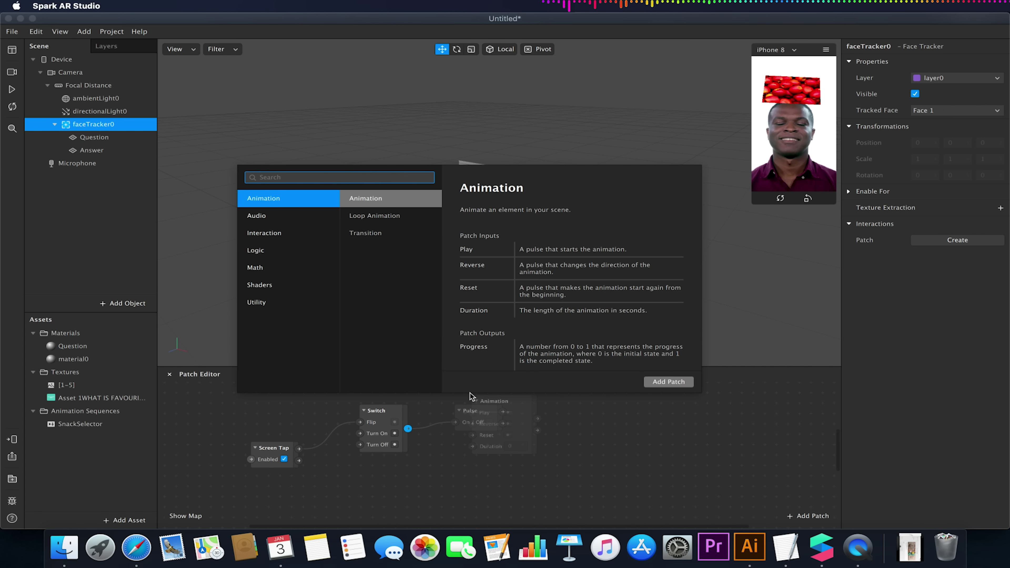
pyautogui.write('not')
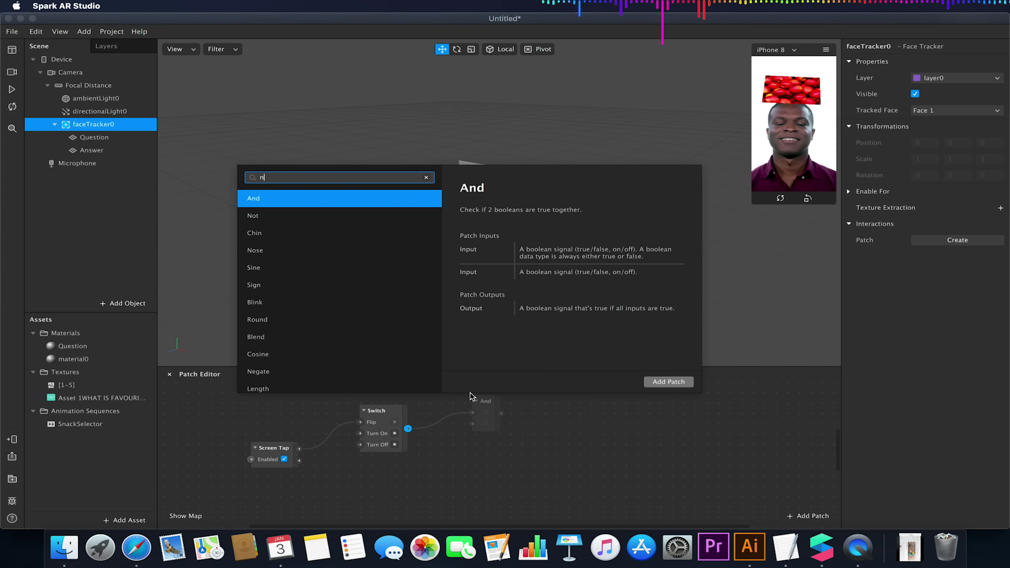
pyautogui.click(660, 382)
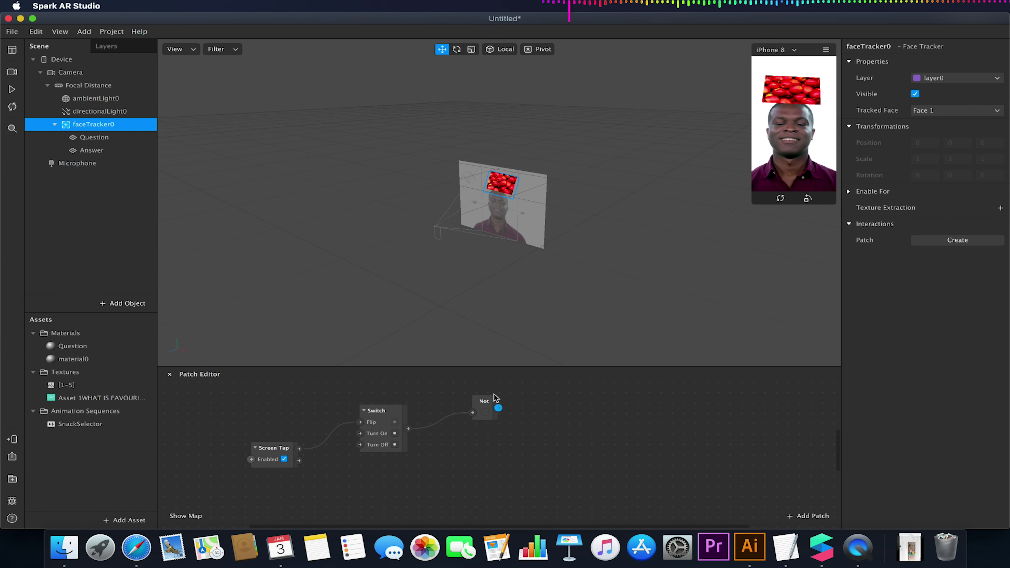
pyautogui.moveTo(495, 395); pyautogui.dragTo(476, 404)
# - Create Answer's Visible patch and place it beside the Not patch
pyautogui.click(91, 150)
pyautogui.click(849, 93)
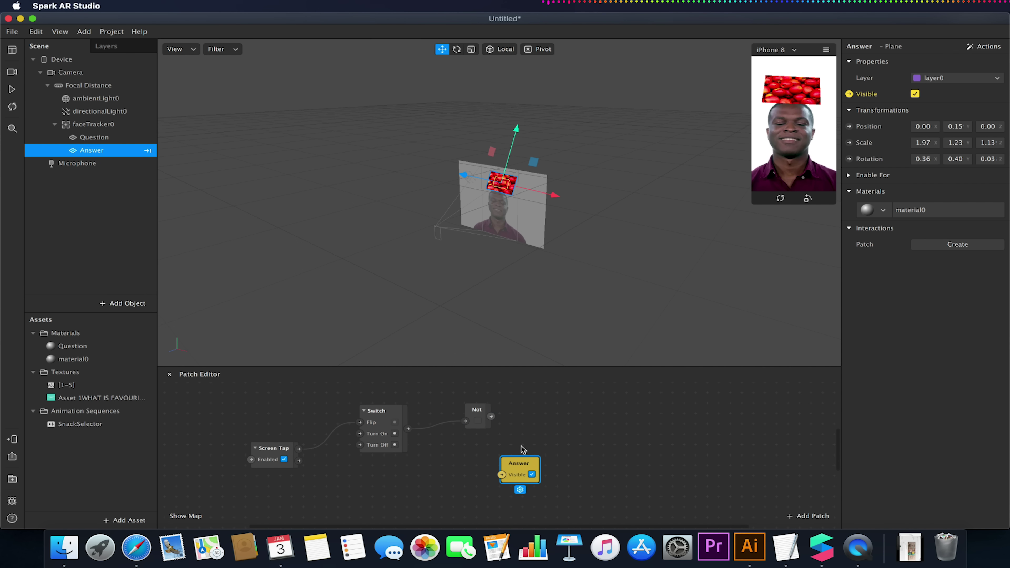
pyautogui.moveTo(518, 460); pyautogui.dragTo(526, 422)
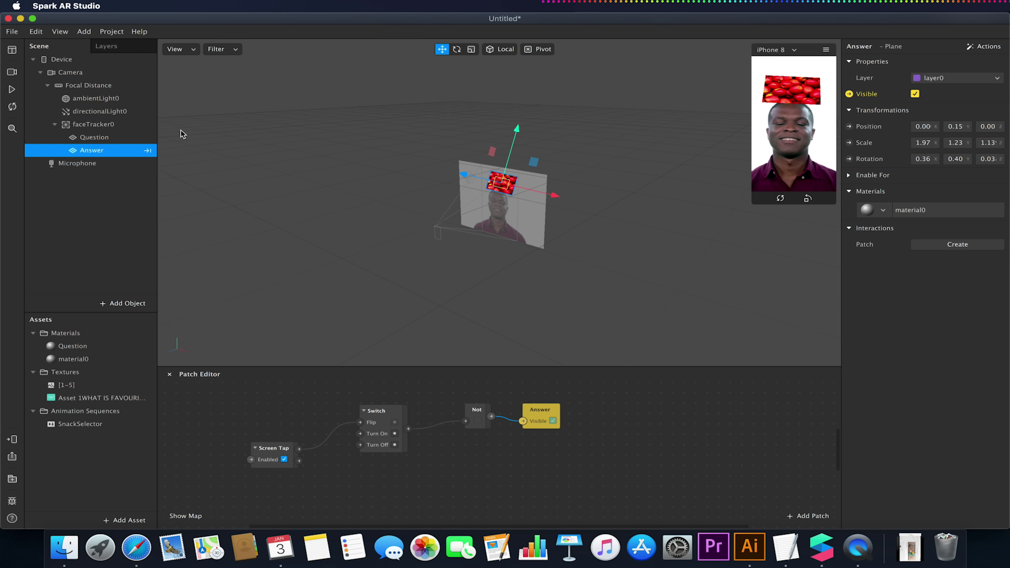
# - Create a Visible patch for the Question plane in the graph
pyautogui.click(132, 137)
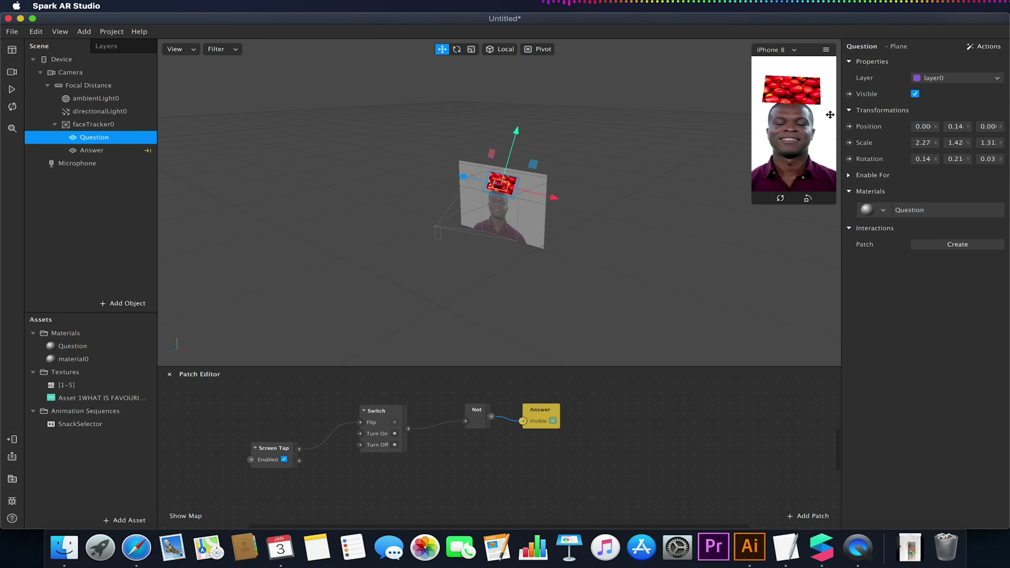
pyautogui.click(849, 94)
pyautogui.moveTo(517, 464); pyautogui.dragTo(537, 383)
# - Wire Not into Question's visibility and the Switch directly into Answer's visibility
pyautogui.moveTo(408, 453); pyautogui.dragTo(522, 395)
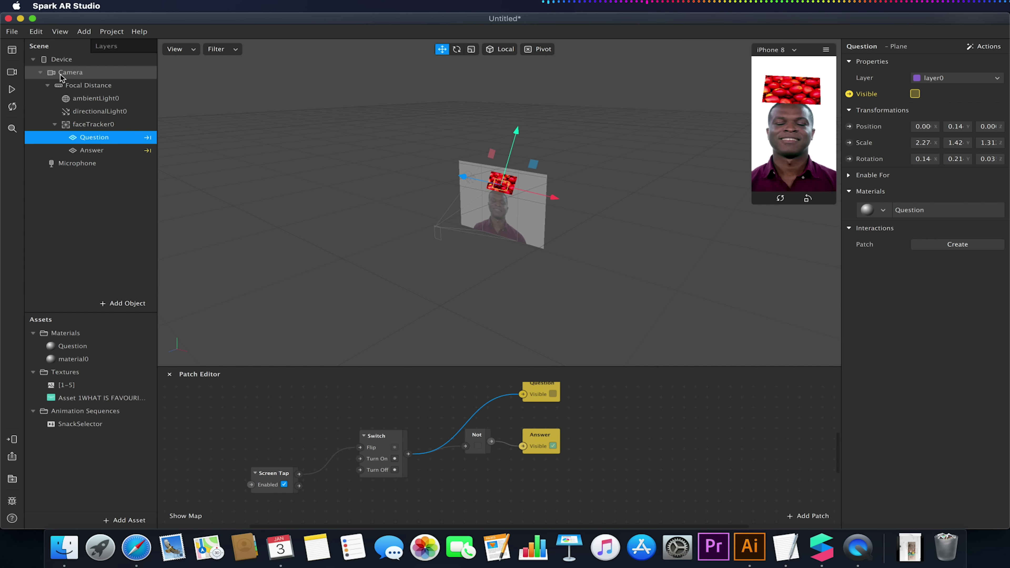
pyautogui.click(12, 89)
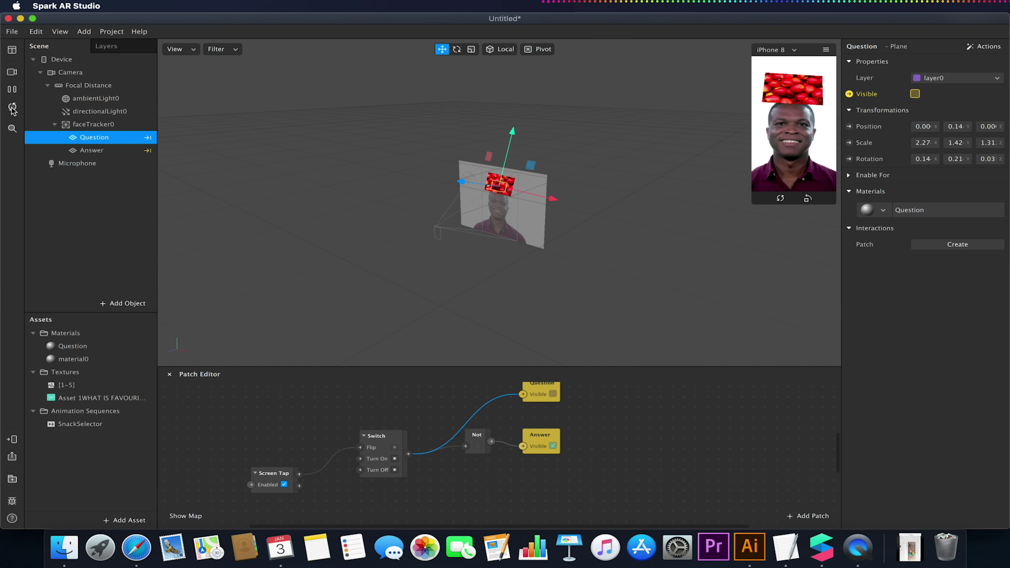
pyautogui.moveTo(491, 441); pyautogui.dragTo(523, 395)
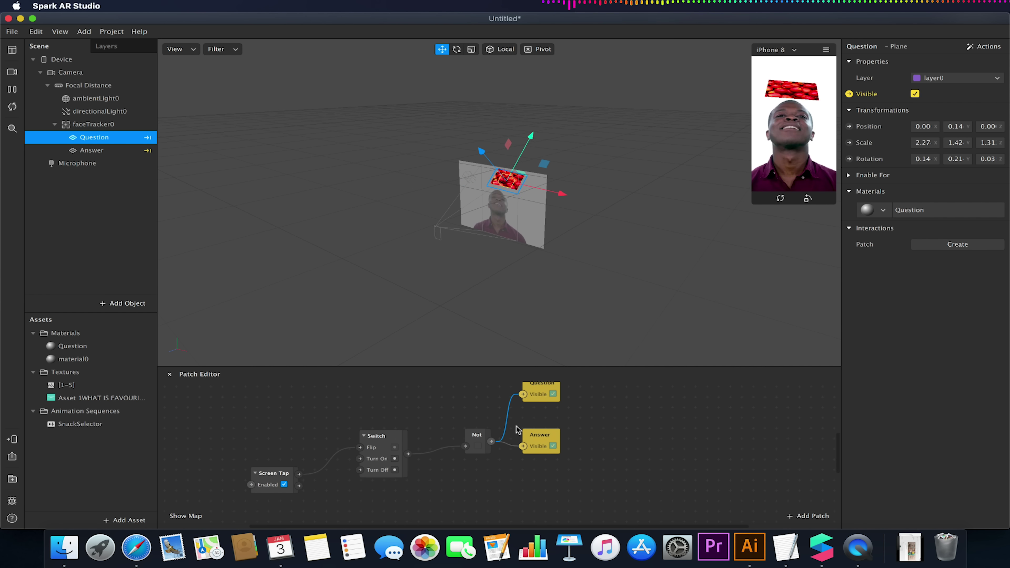
pyautogui.moveTo(408, 455); pyautogui.dragTo(466, 393)
pyautogui.moveTo(541, 384); pyautogui.dragTo(531, 428)
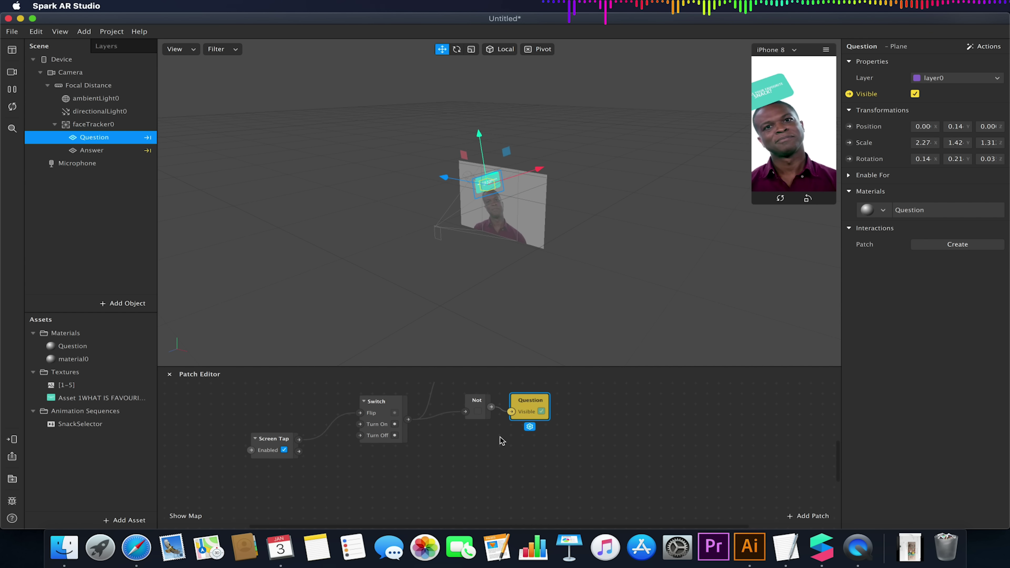
# - Turn on Simulate Touch and tap the preview repeatedly to check the Question/Answer swap
pyautogui.click(826, 49)
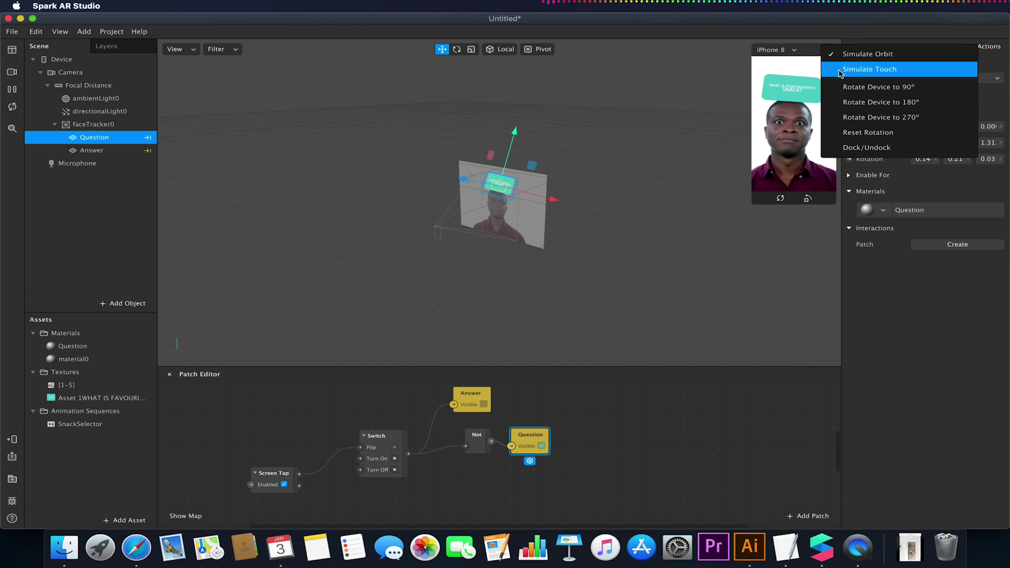
pyautogui.click(863, 68)
pyautogui.click(810, 128)
pyautogui.click(806, 139)
pyautogui.click(807, 137)
pyautogui.click(808, 137)
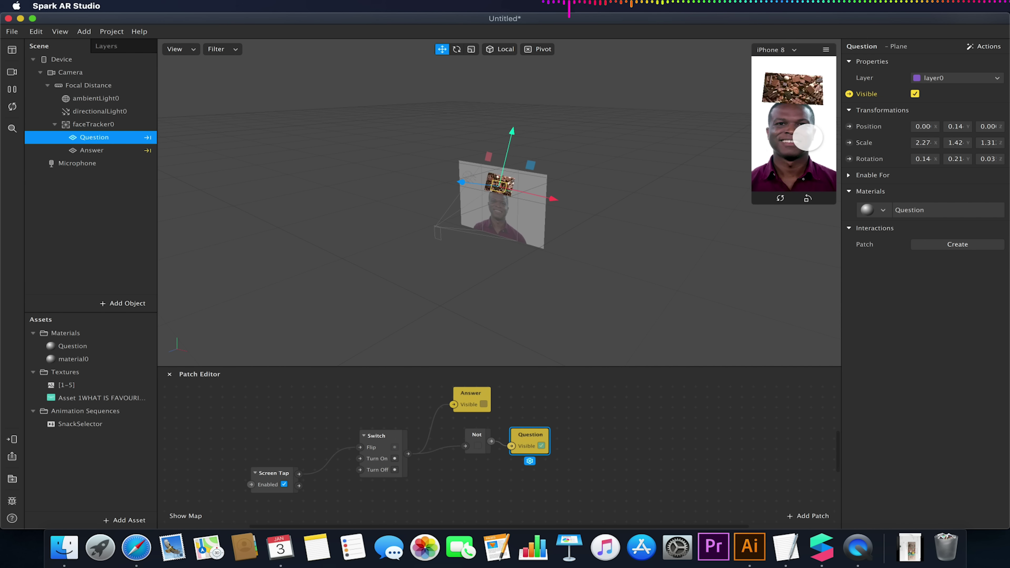
pyautogui.click(788, 135)
pyautogui.click(810, 117)
pyautogui.click(808, 155)
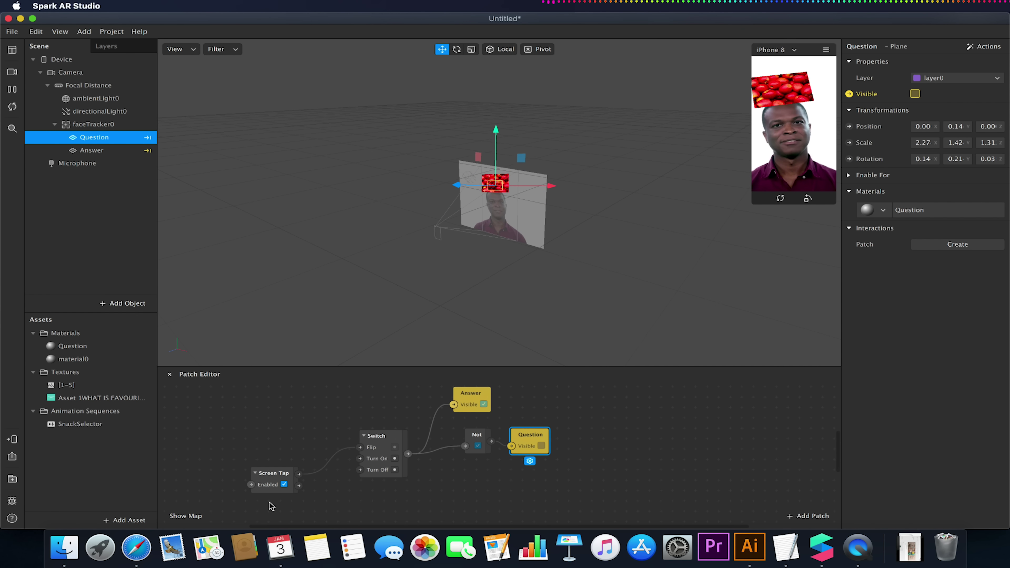
pyautogui.moveTo(282, 473); pyautogui.dragTo(289, 423)
# - Drag the Patch Editor divider up to enlarge the patch area
pyautogui.click(270, 516)
pyautogui.rightClick(270, 514)
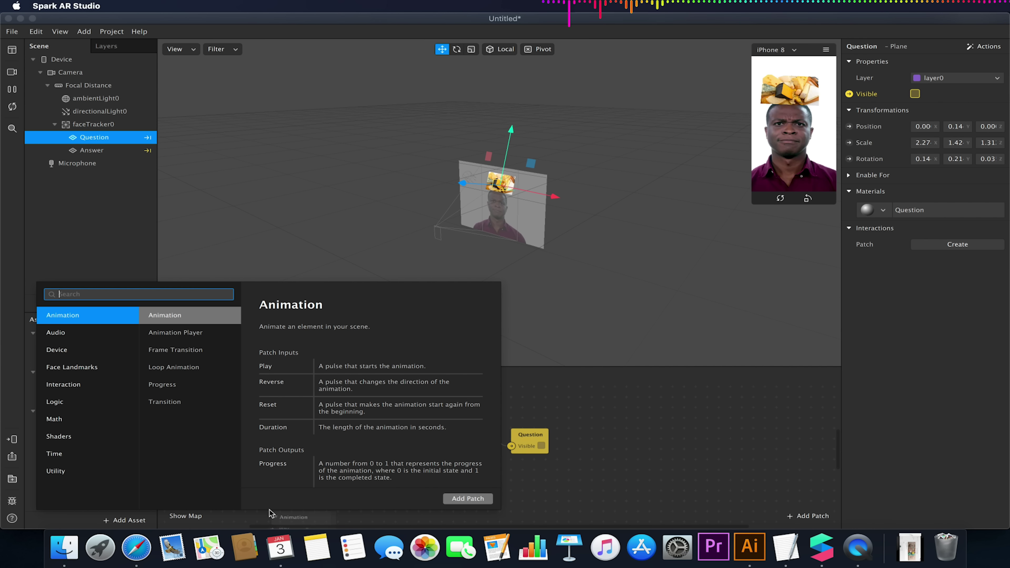
pyautogui.click(533, 489)
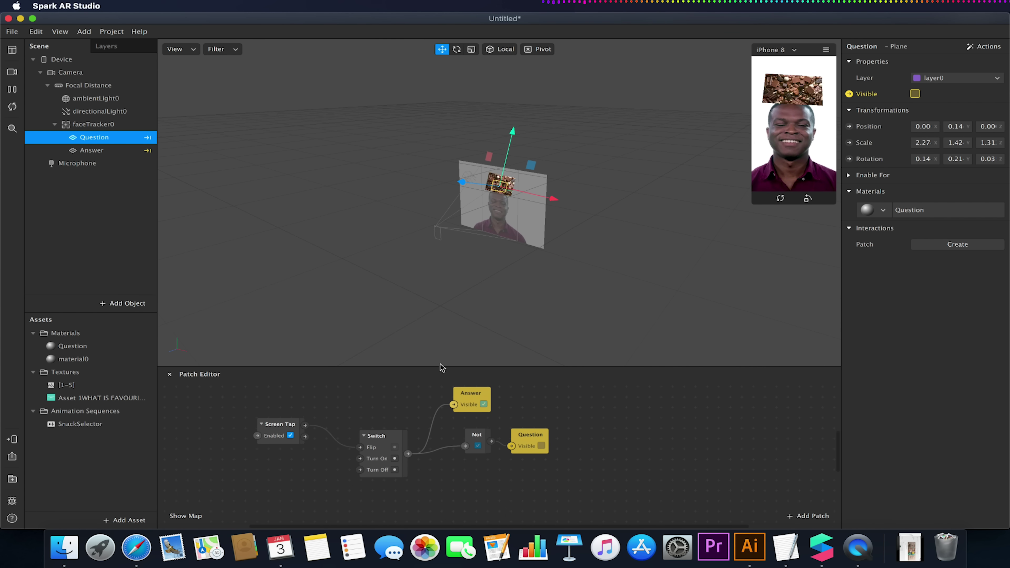
pyautogui.moveTo(441, 366); pyautogui.dragTo(453, 256)
# - Add a Runtime patch to the graph
pyautogui.rightClick(263, 428)
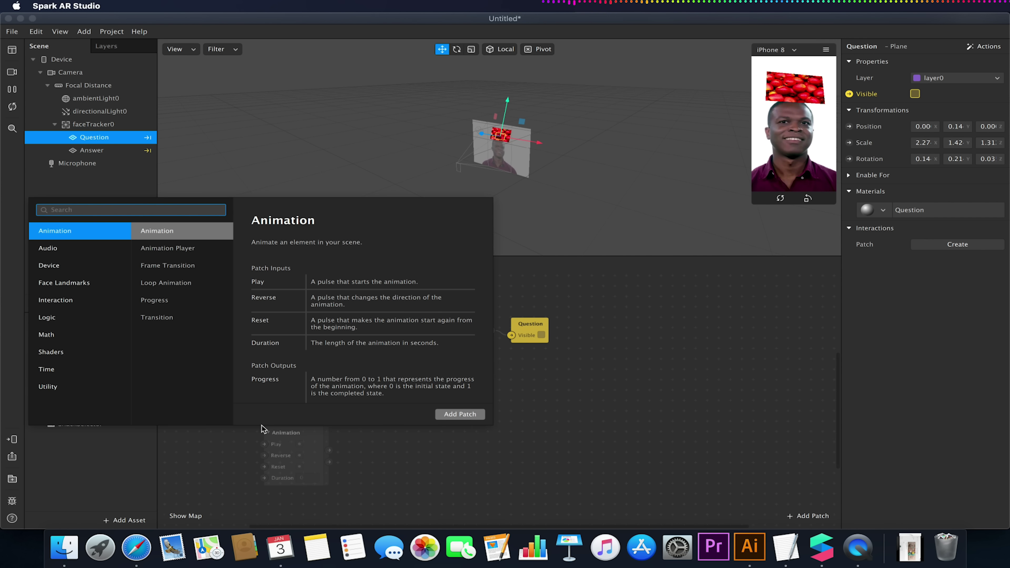
pyautogui.write('run')
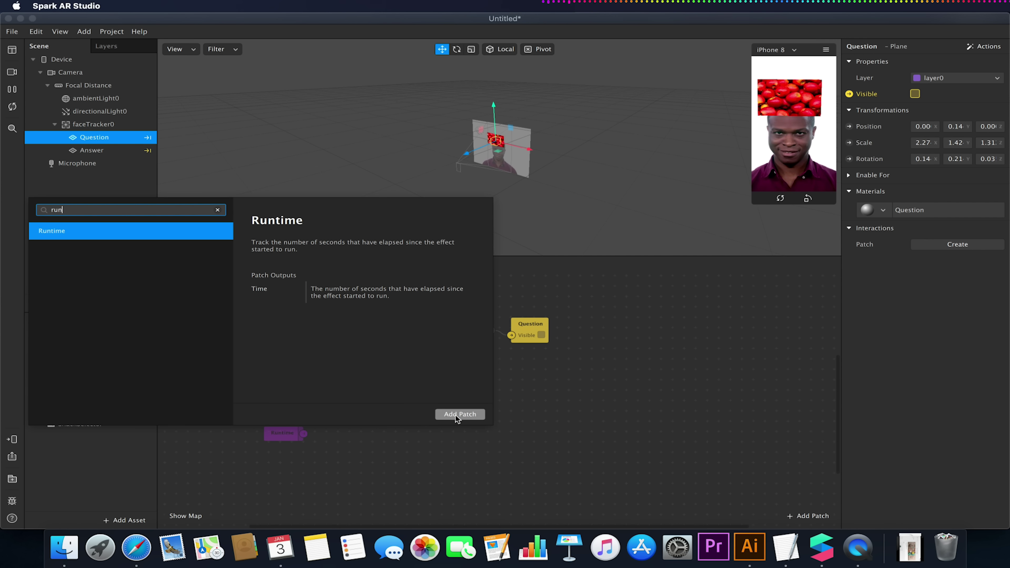
pyautogui.click(460, 414)
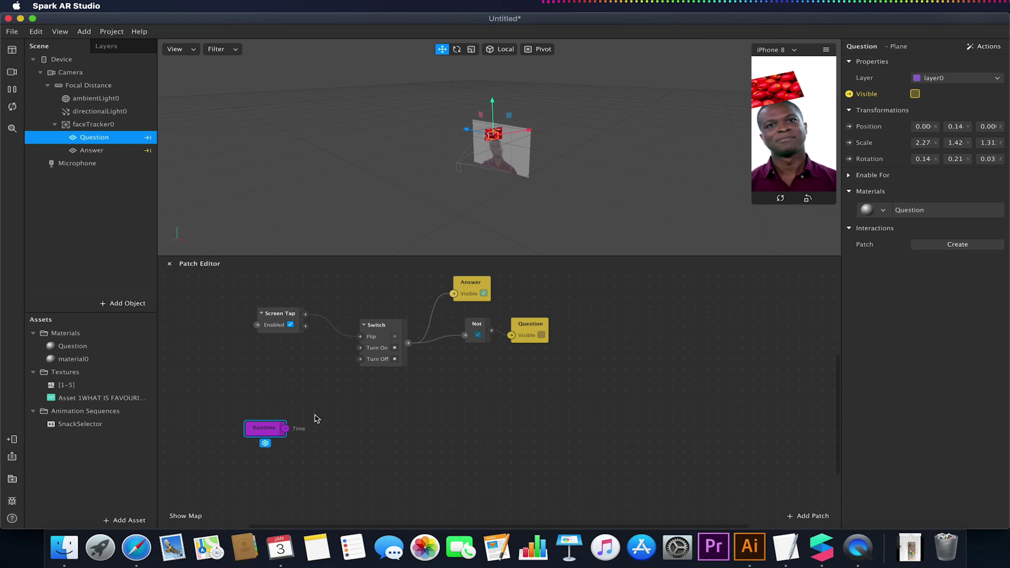
pyautogui.click(327, 415)
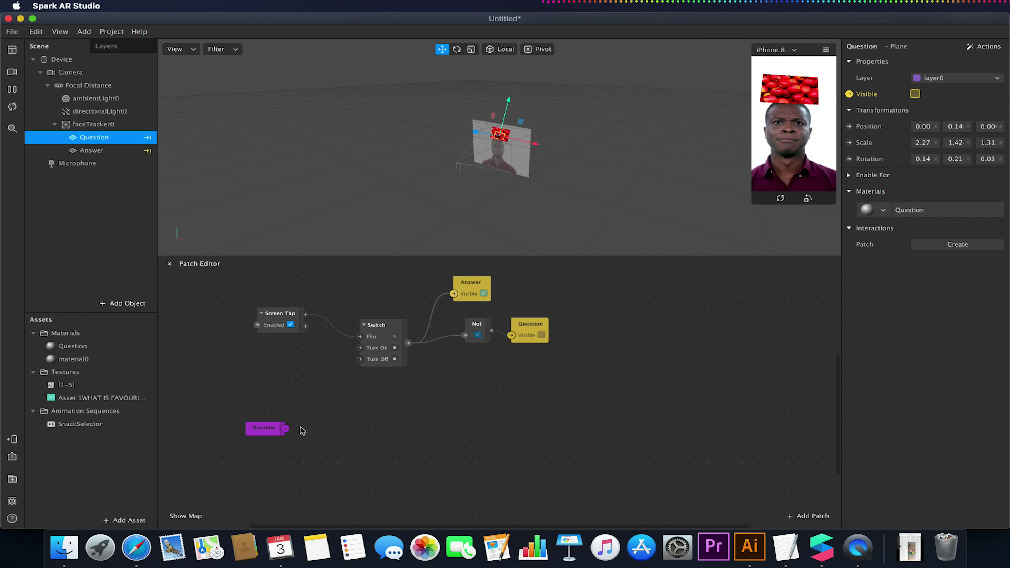
# - Add an Offset patch and wire Runtime's Time into its Value input
pyautogui.doubleClick(349, 428)
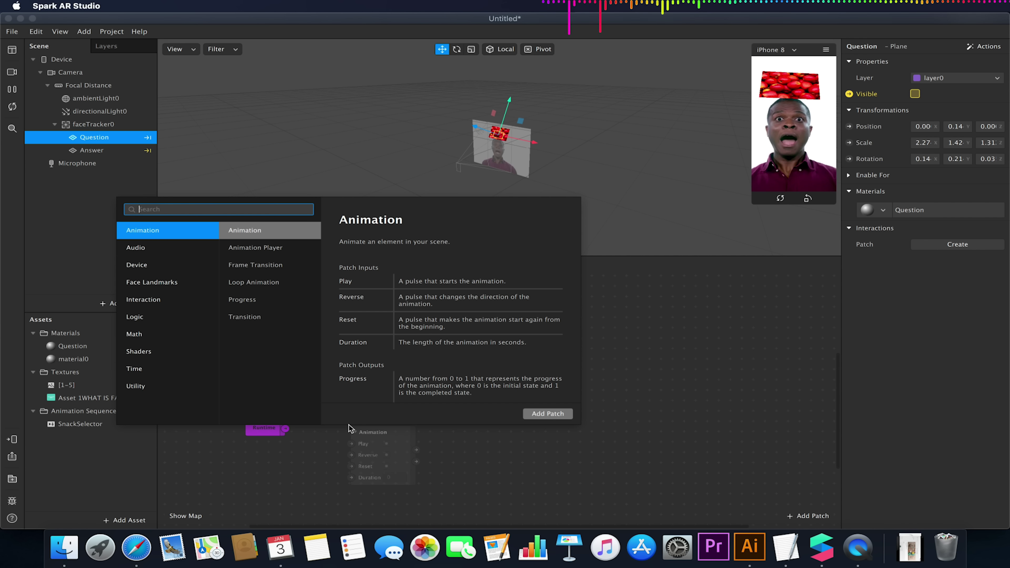
pyautogui.write('offset')
pyautogui.click(548, 414)
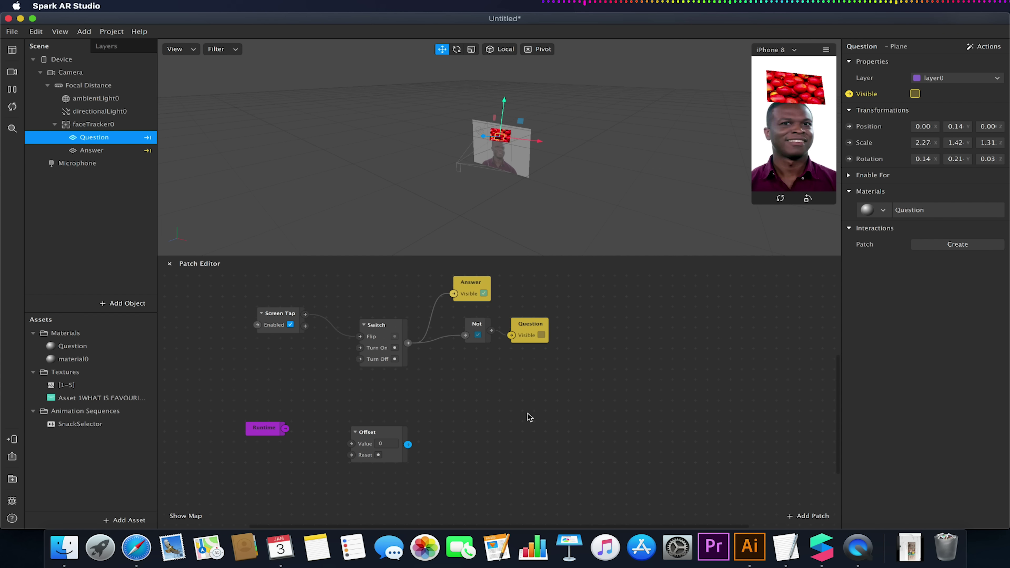
pyautogui.moveTo(368, 425); pyautogui.dragTo(368, 411)
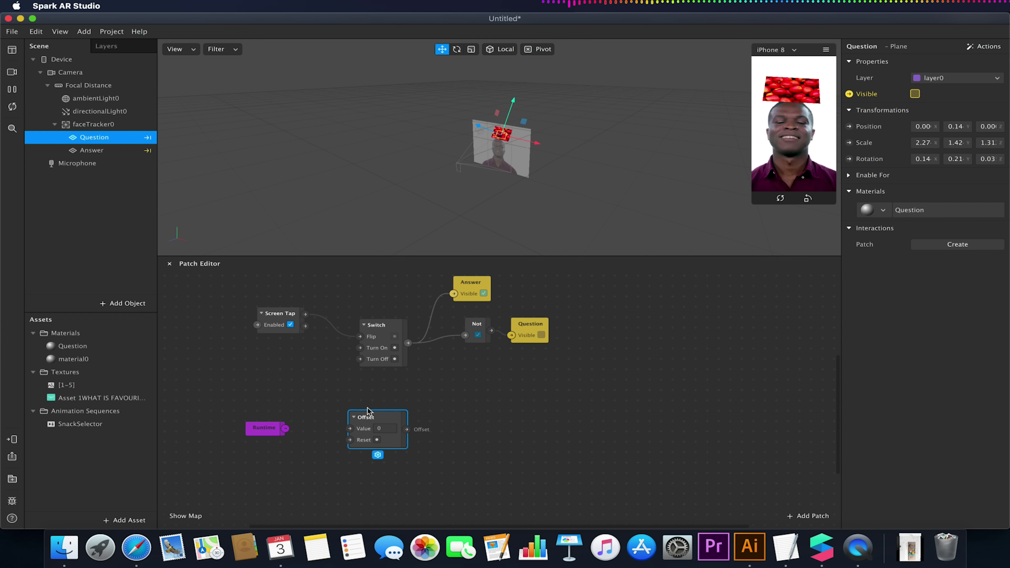
pyautogui.moveTo(285, 428); pyautogui.dragTo(360, 430)
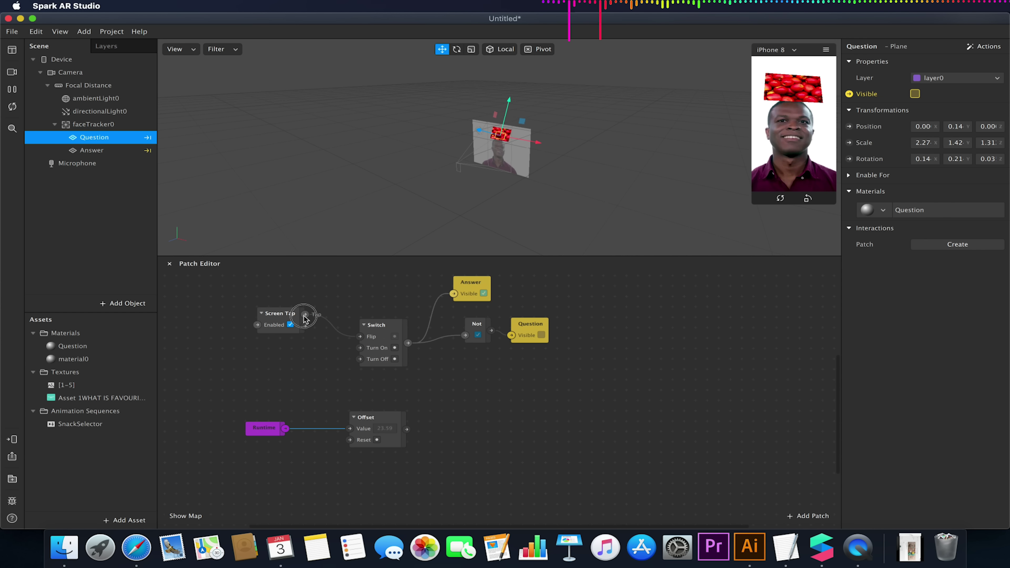
# - Wire Screen Tap into Offset's Reset and add a Less Than patch after Offset
pyautogui.moveTo(304, 314); pyautogui.dragTo(349, 440)
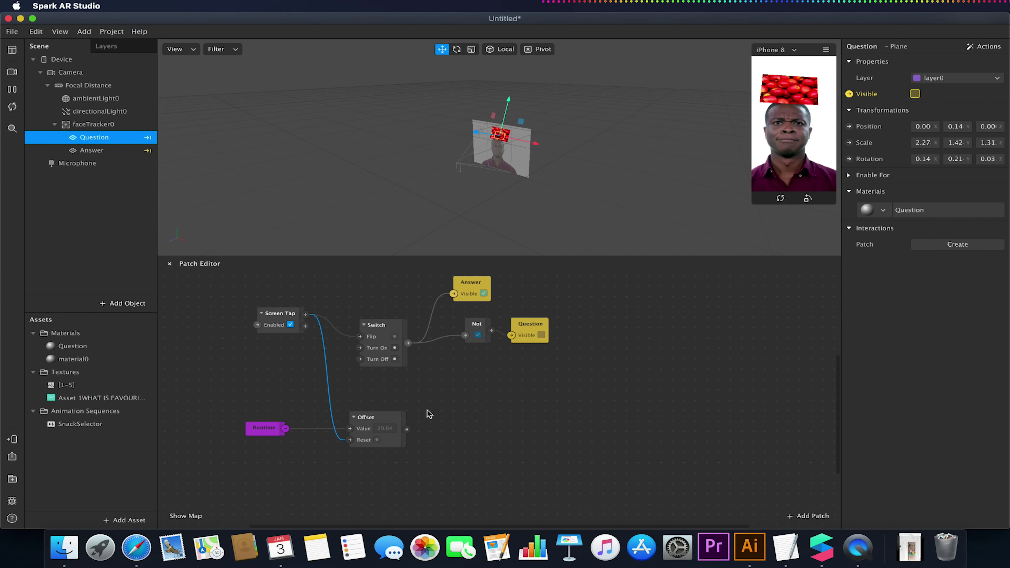
pyautogui.moveTo(406, 429); pyautogui.dragTo(450, 432)
pyautogui.write('less')
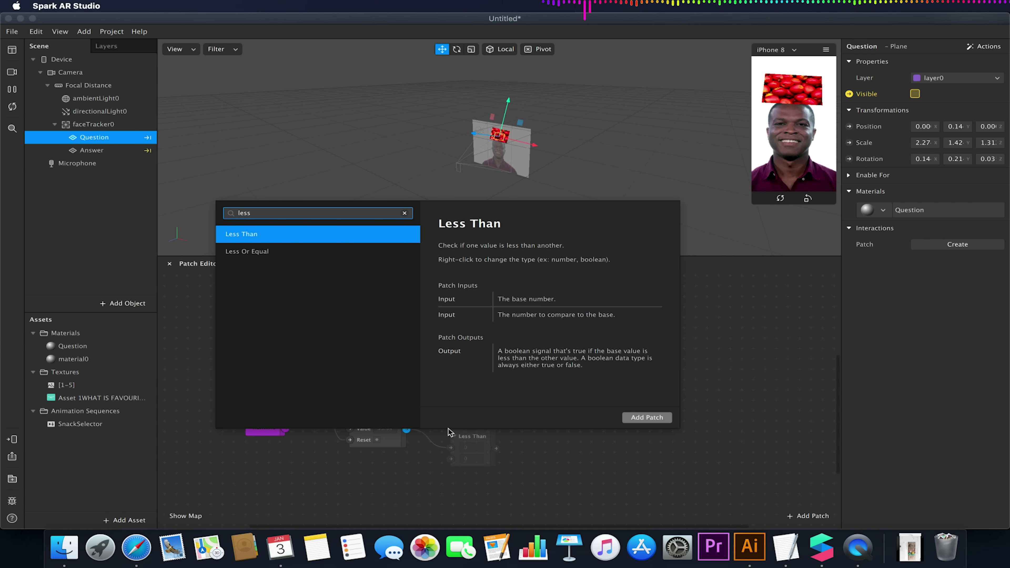
pyautogui.write(' tha')
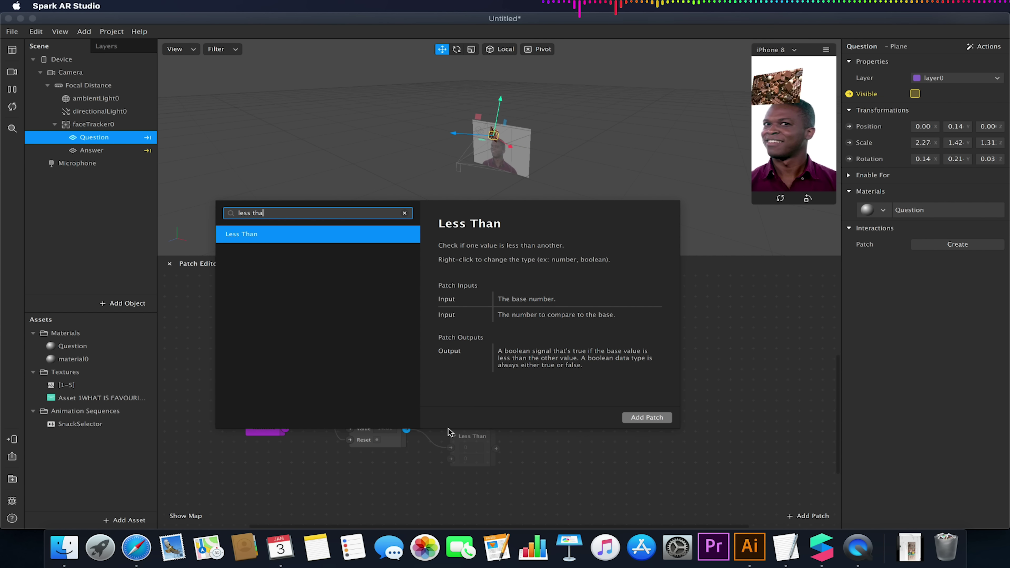
pyautogui.click(644, 417)
pyautogui.moveTo(469, 439); pyautogui.dragTo(461, 420)
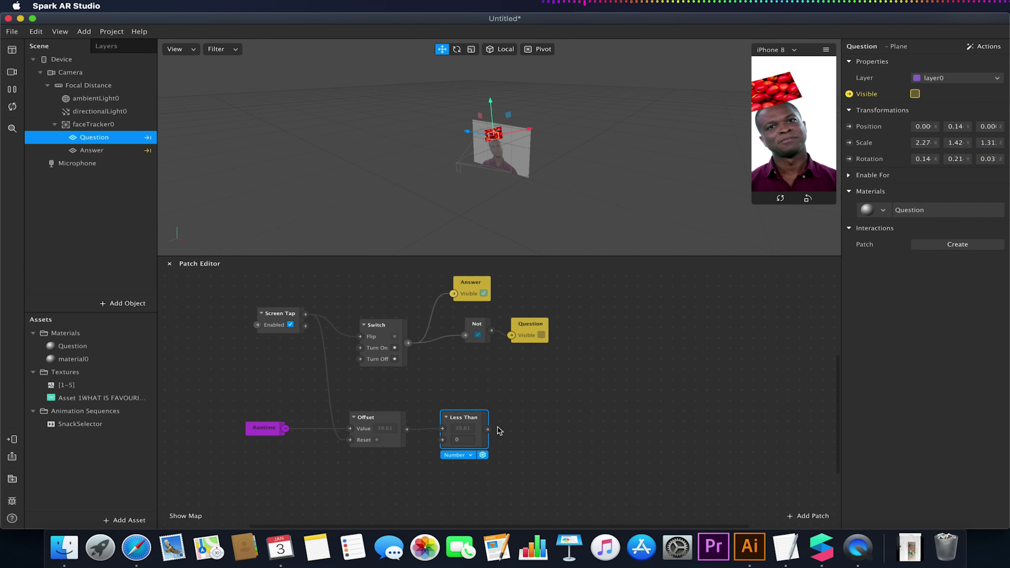
# - Add a Loop Animation patch after Less Than and set its Duration to 0.05
pyautogui.moveTo(488, 431); pyautogui.dragTo(545, 426)
pyautogui.write('loop')
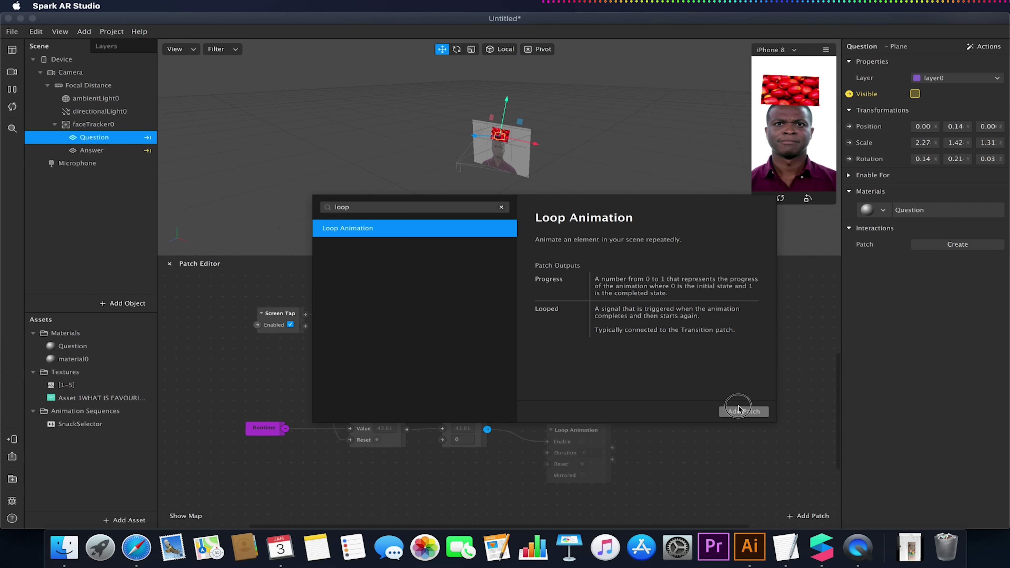
pyautogui.click(728, 412)
pyautogui.click(592, 429)
pyautogui.moveTo(591, 429); pyautogui.dragTo(580, 395)
pyautogui.click(574, 419)
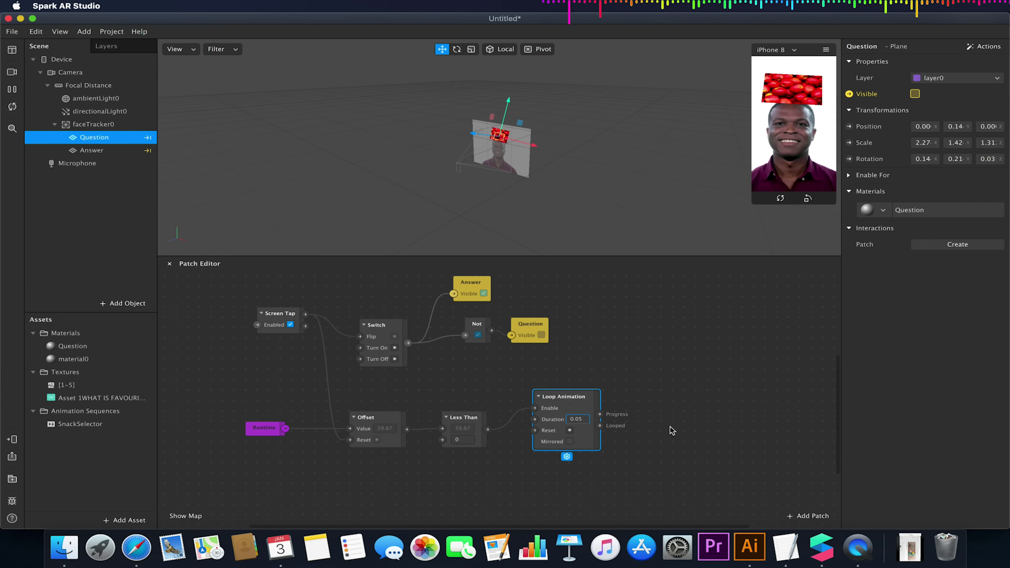
# - Confirm the 0.05 duration and add a Random patch off Looped with End Value 5
pyautogui.press('Return')
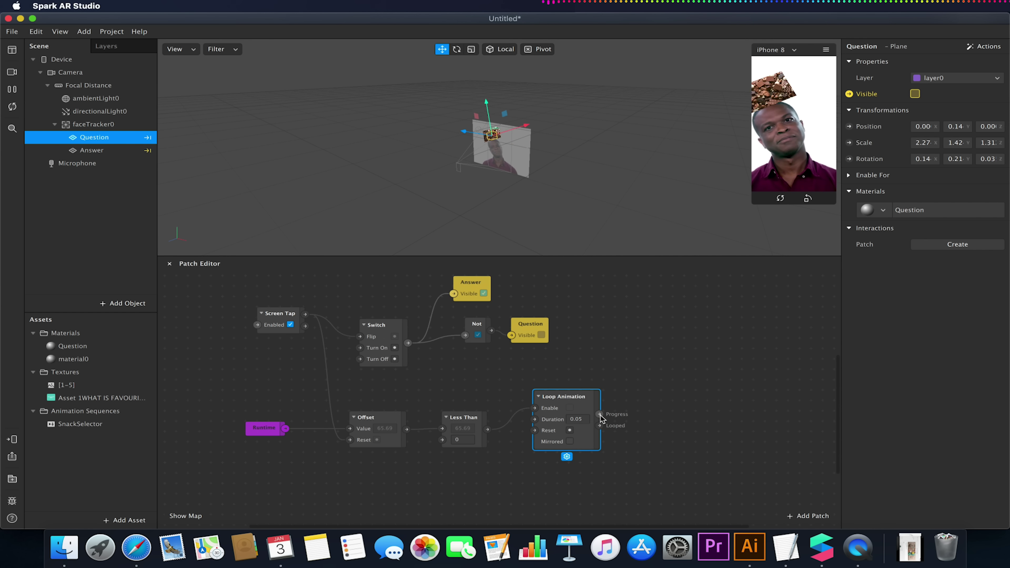
pyautogui.moveTo(599, 425); pyautogui.dragTo(665, 419)
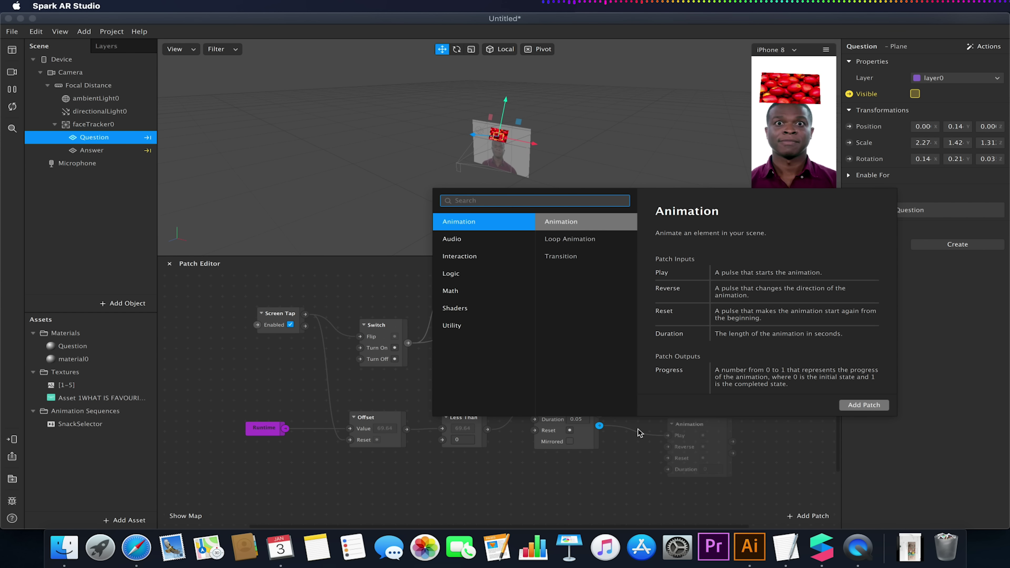
pyautogui.write('random')
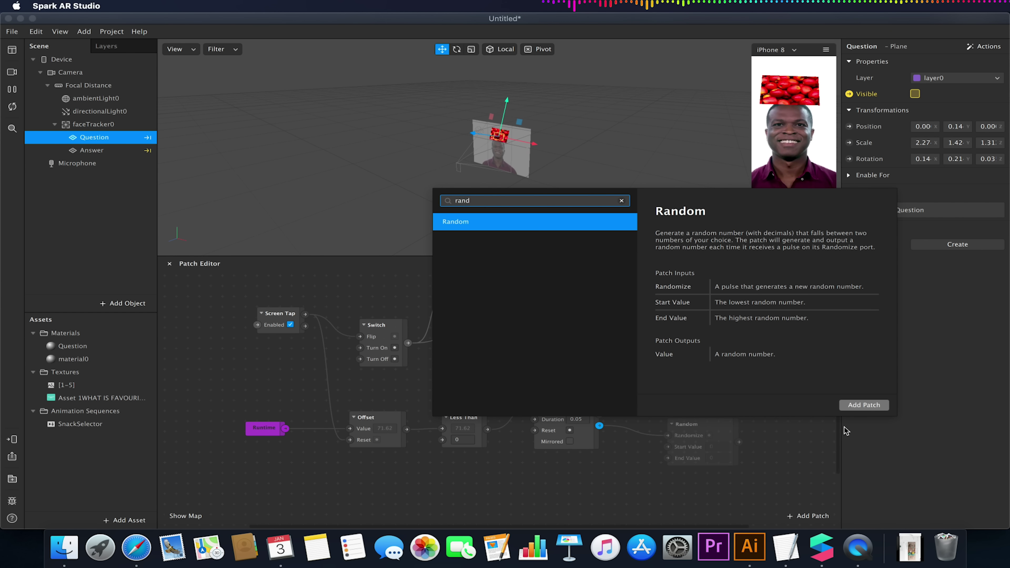
pyautogui.click(855, 406)
pyautogui.moveTo(699, 439); pyautogui.dragTo(681, 401)
pyautogui.click(704, 422)
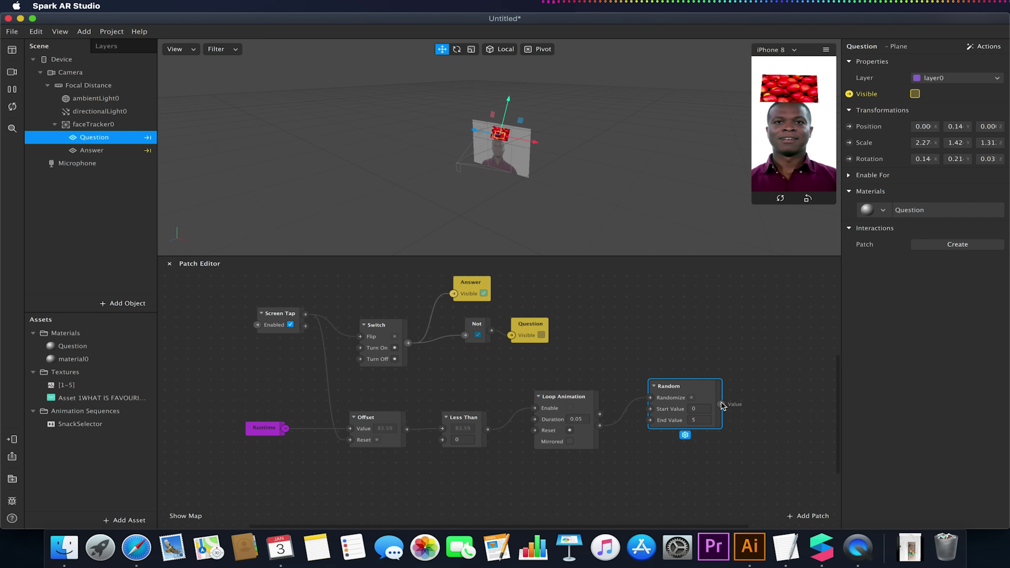
# - Add a Round patch fed by Random's Value output
pyautogui.moveTo(721, 404); pyautogui.dragTo(765, 406)
pyautogui.write('round')
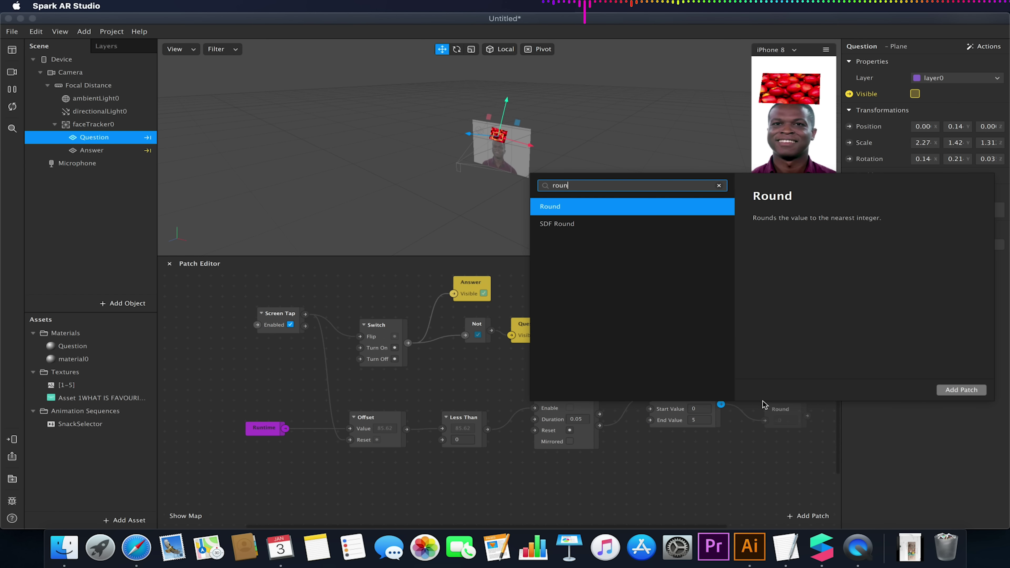
pyautogui.click(959, 391)
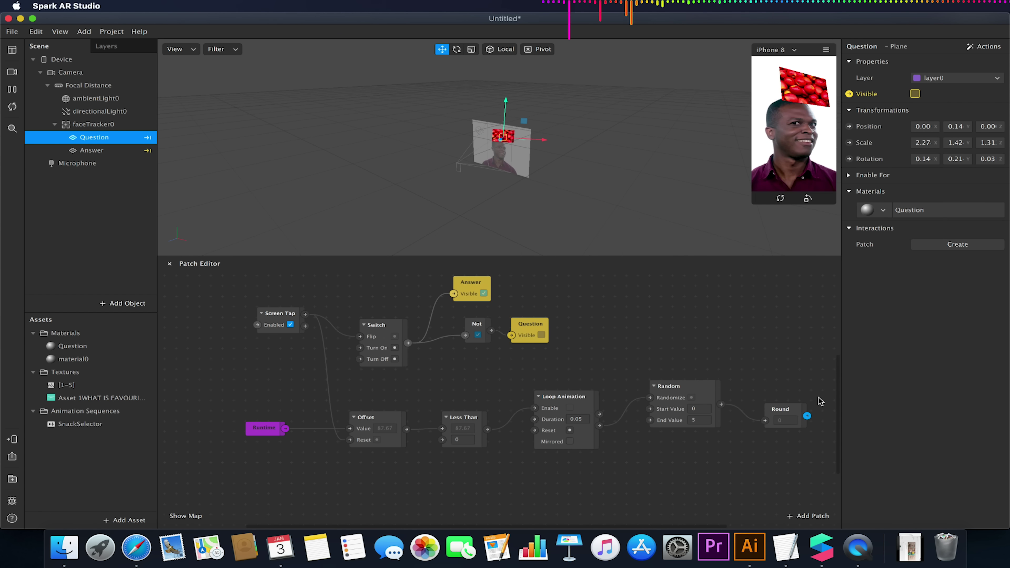
pyautogui.click(782, 406)
pyautogui.moveTo(782, 406); pyautogui.dragTo(760, 383)
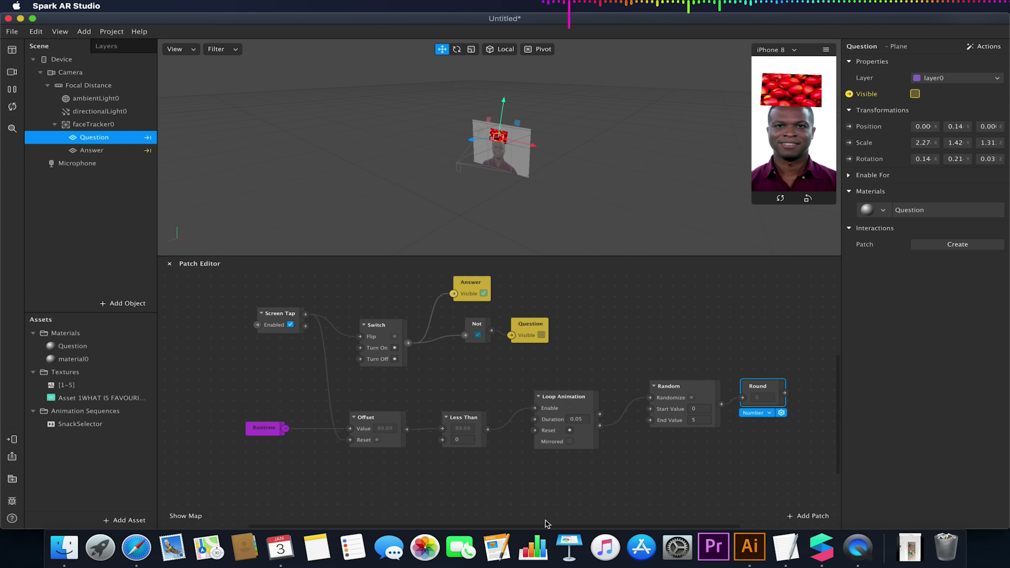
pyautogui.moveTo(551, 526); pyautogui.dragTo(651, 527)
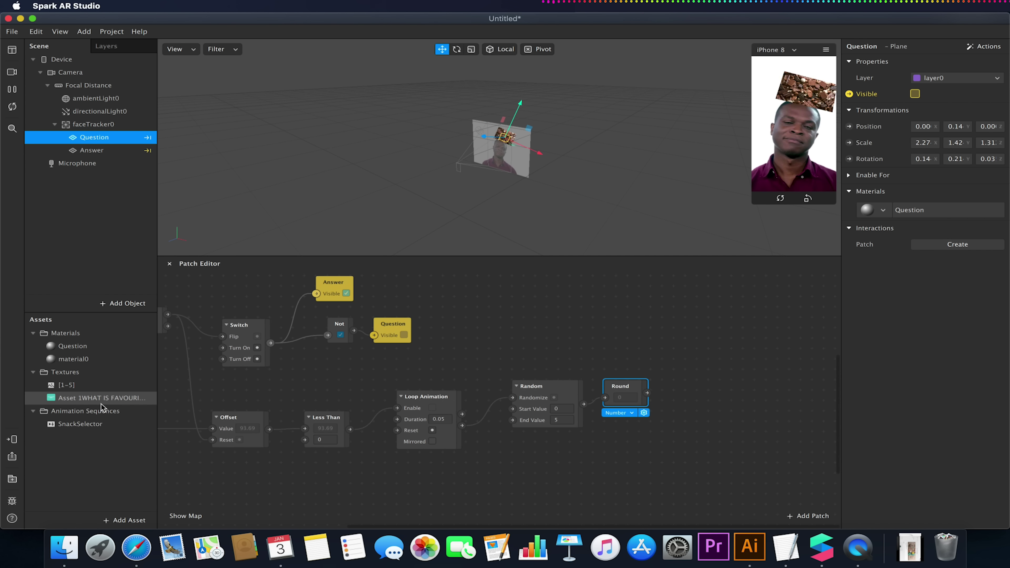
# - Create SnackSelector's Current Frame patch, feed it from Round, and set Less Than's value to 8
pyautogui.click(95, 425)
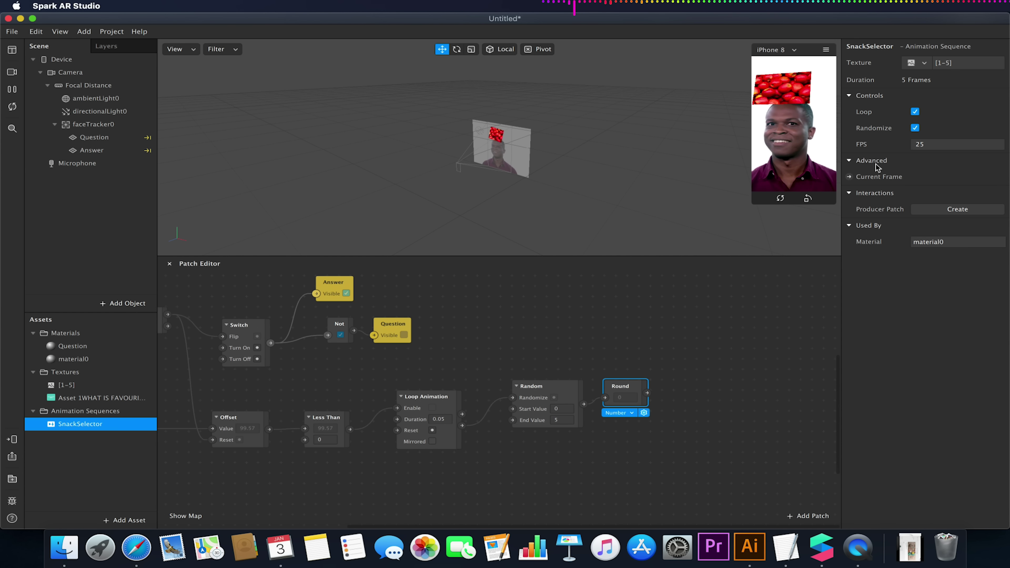
pyautogui.click(849, 177)
pyautogui.moveTo(543, 403); pyautogui.dragTo(733, 388)
pyautogui.moveTo(648, 393); pyautogui.dragTo(687, 397)
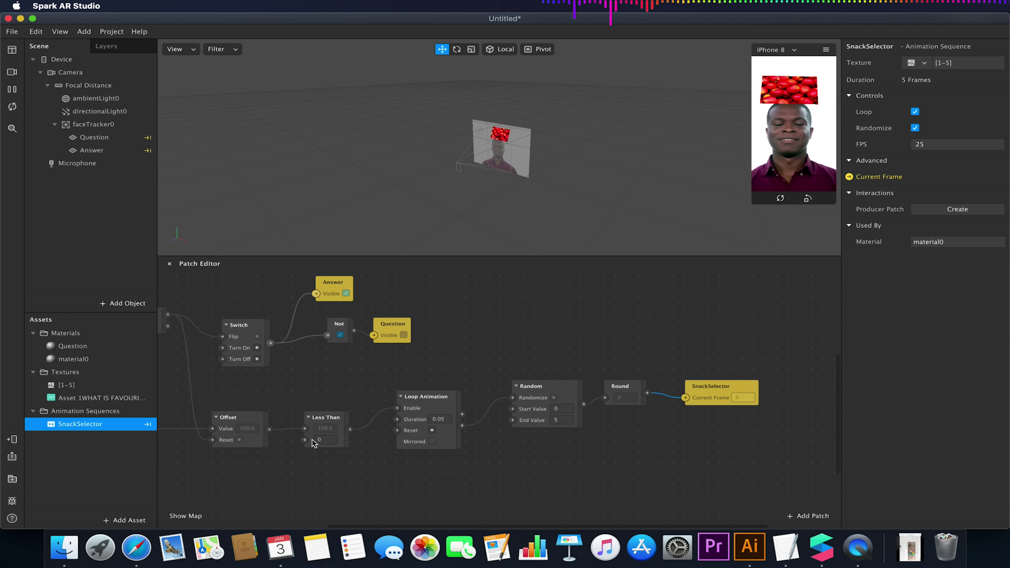
pyautogui.click(324, 439)
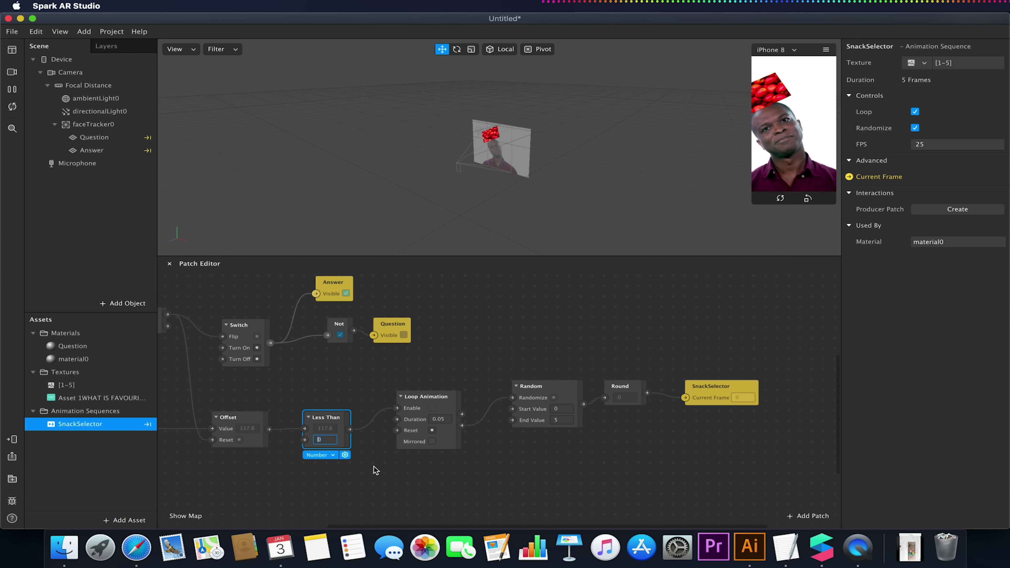
pyautogui.click(516, 493)
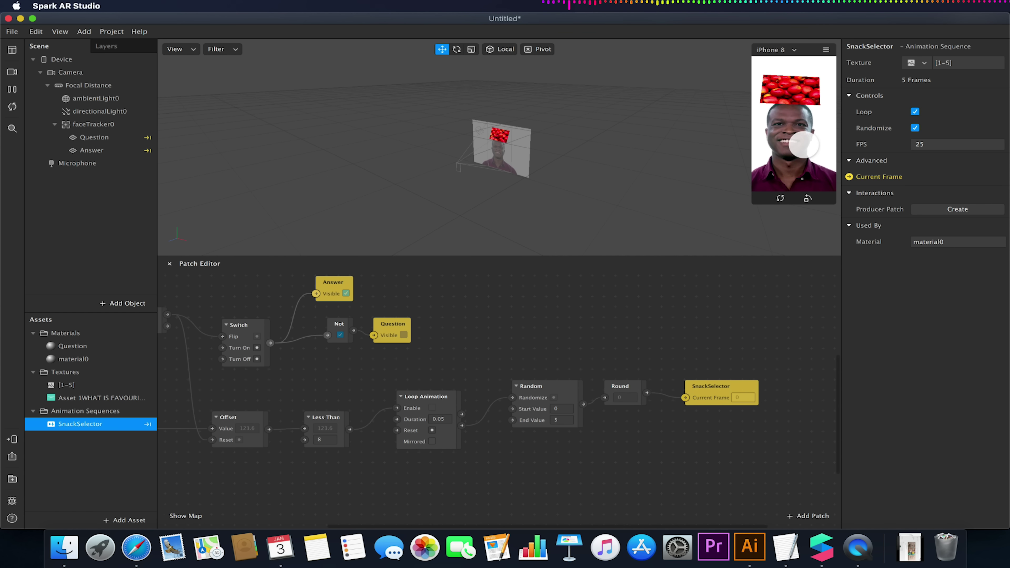
pyautogui.click(804, 144)
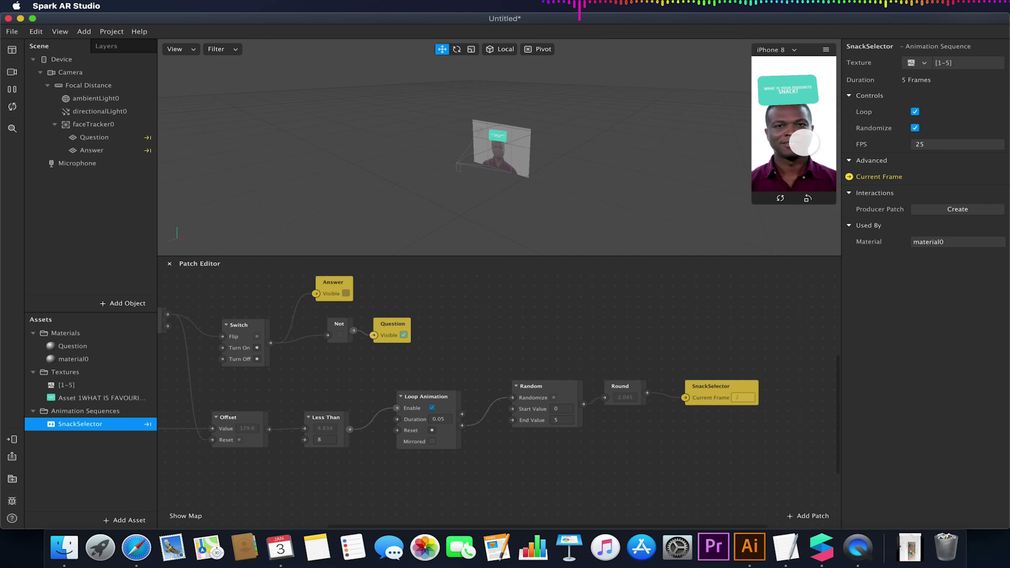
pyautogui.click(803, 140)
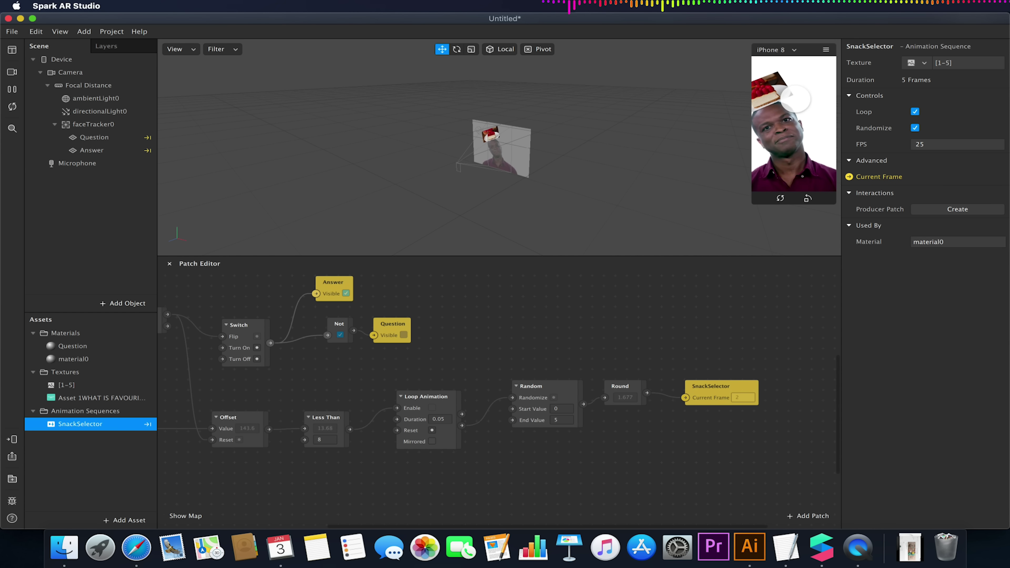
pyautogui.moveTo(553, 384); pyautogui.dragTo(541, 384)
pyautogui.click(427, 403)
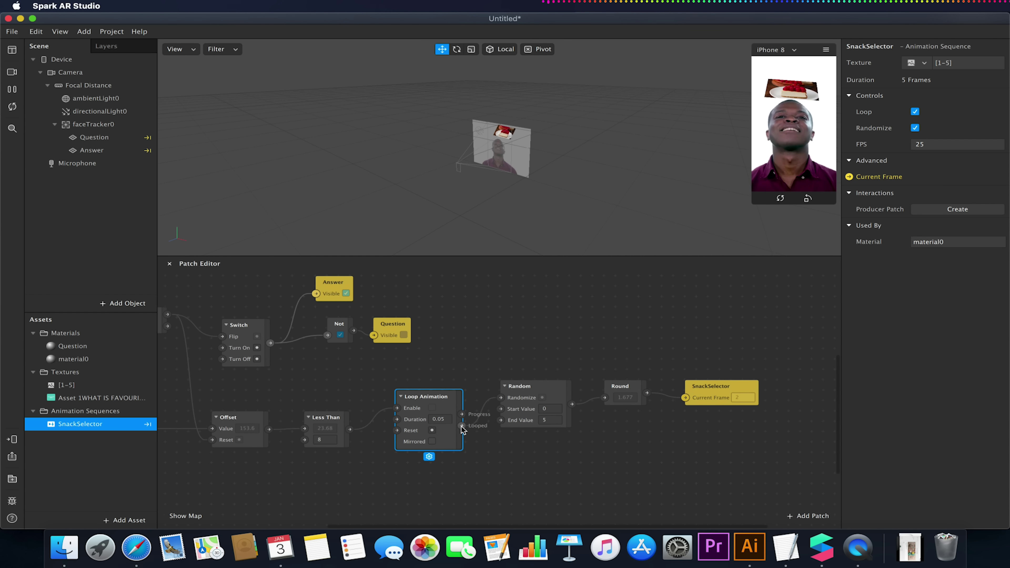
# - Drop the new Looped connection and enter 8 as Less Than's comparison value
pyautogui.moveTo(462, 429); pyautogui.dragTo(518, 473)
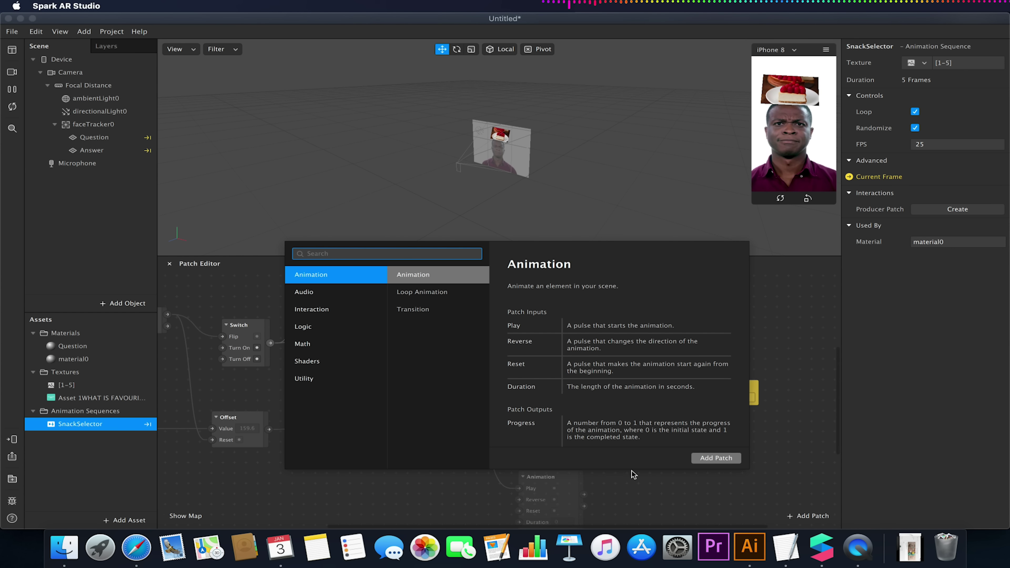
pyautogui.click(699, 496)
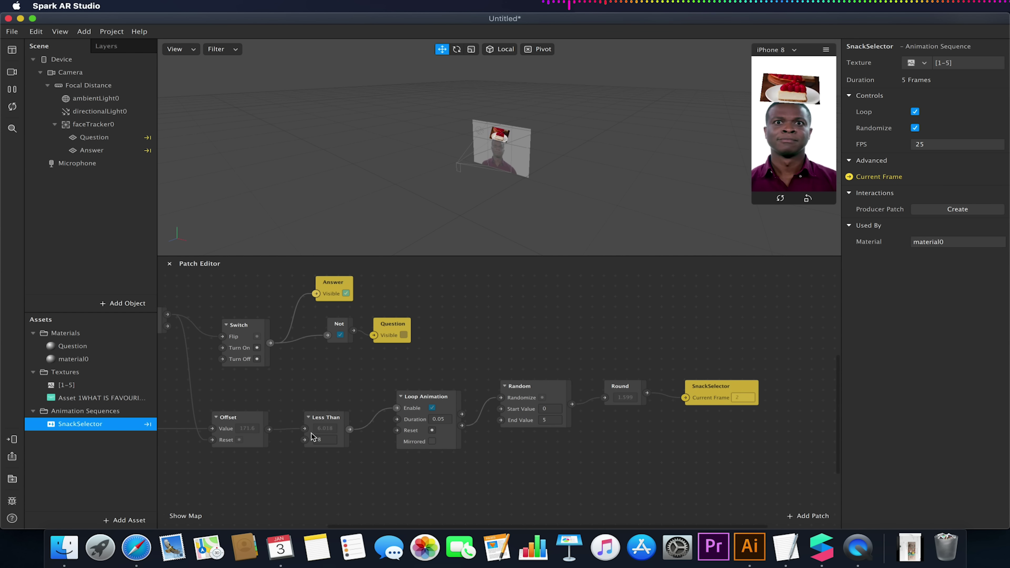
pyautogui.click(320, 437)
pyautogui.write('8')
pyautogui.press('Return')
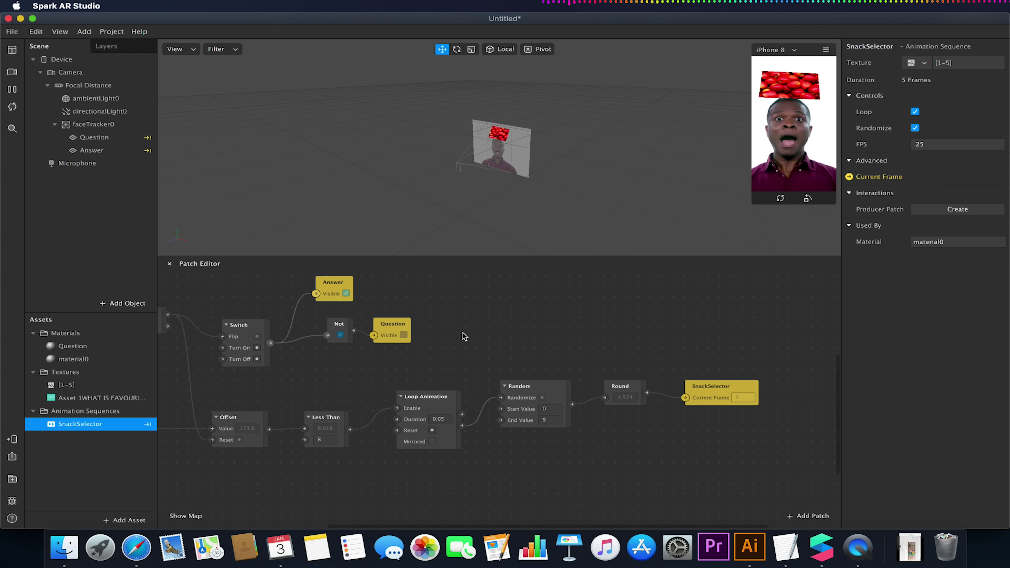
# - Lower Less Than's comparison value to 4, then bring Screen Tap and Runtime into view
pyautogui.click(320, 438)
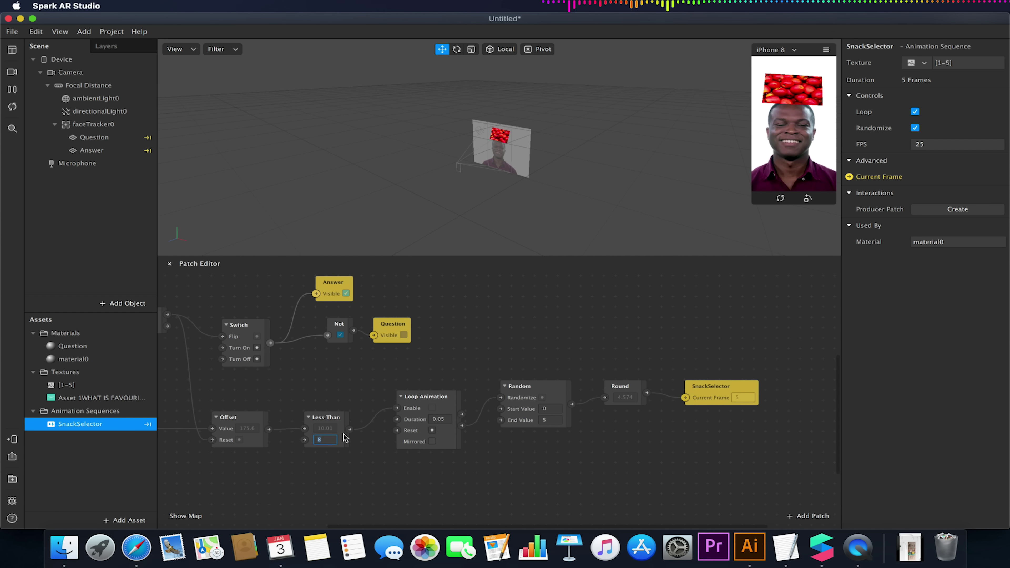
pyautogui.write('4')
pyautogui.press('Return')
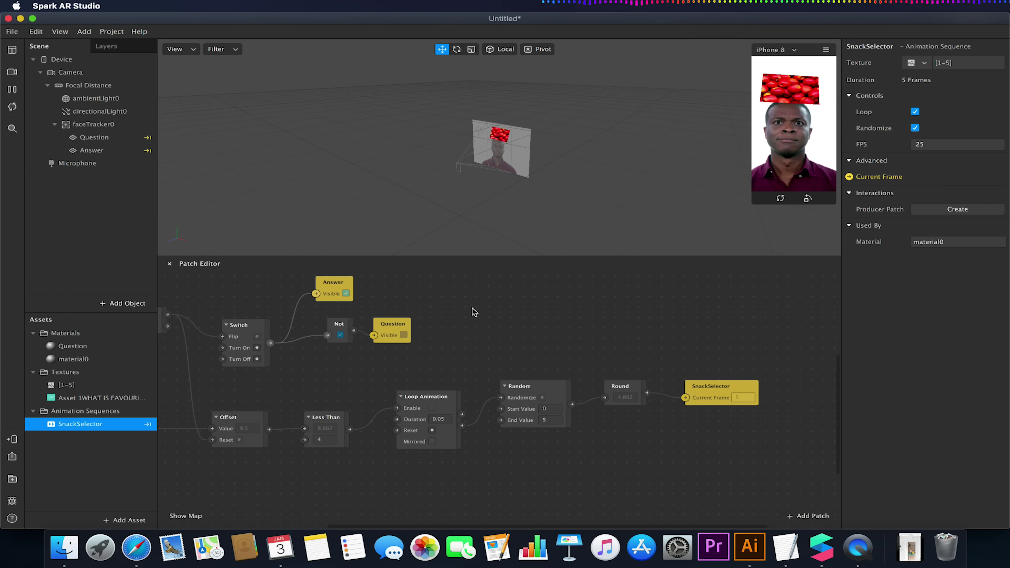
pyautogui.moveTo(472, 307); pyautogui.dragTo(508, 309)
pyautogui.doubleClick(481, 308)
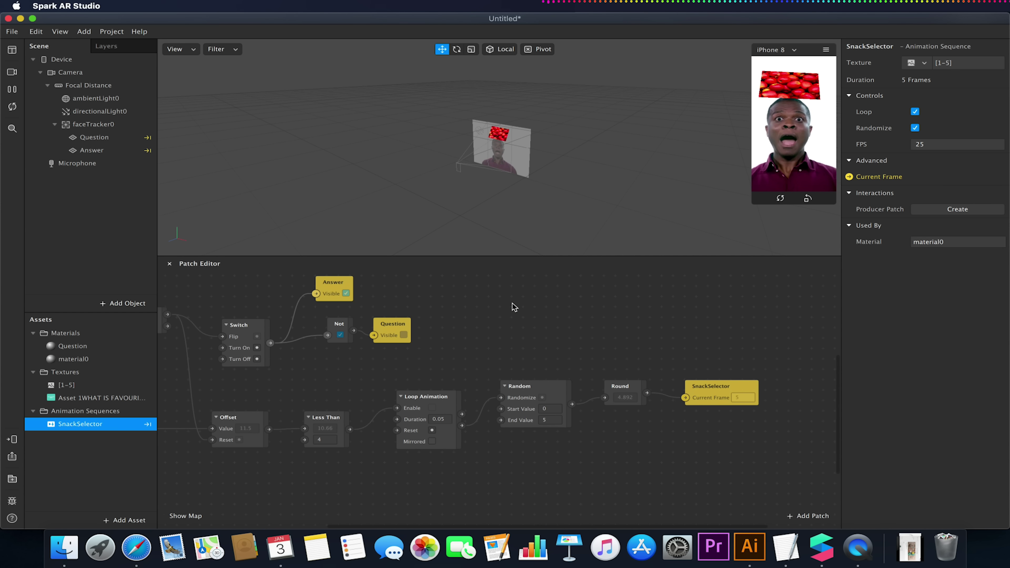
pyautogui.click(480, 335)
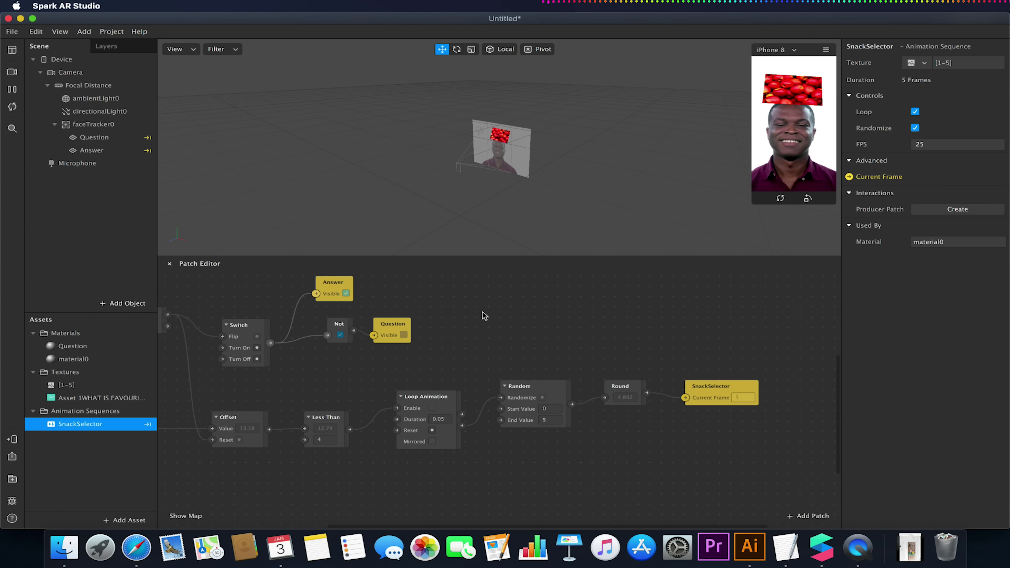
pyautogui.hscroll(-2, 513, 315)
pyautogui.moveTo(512, 315); pyautogui.dragTo(562, 333)
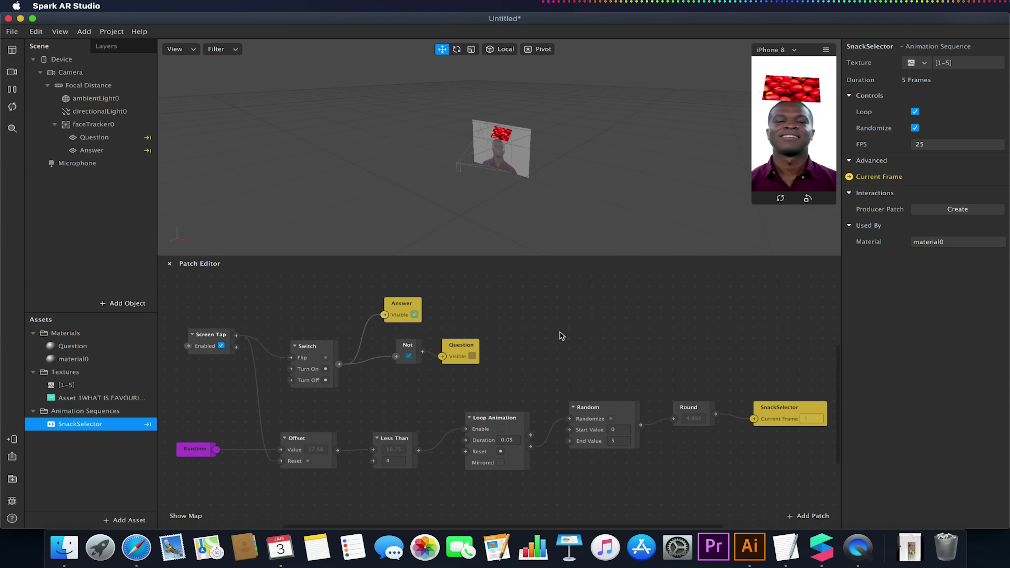